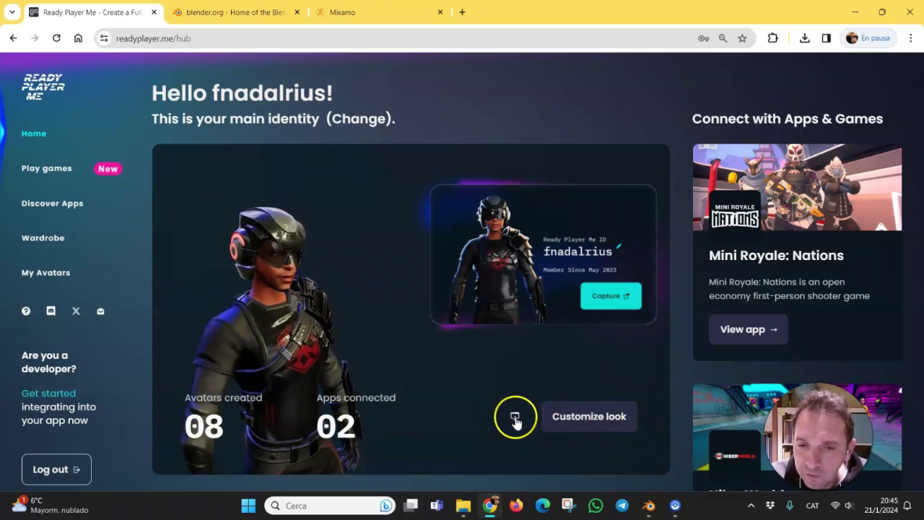
Step: Download the Ready Player Me avatar as a GLB file into the Mixamo desktop folder and open that folder
{"action": "mouse_move", "coordinate": [516, 423]}
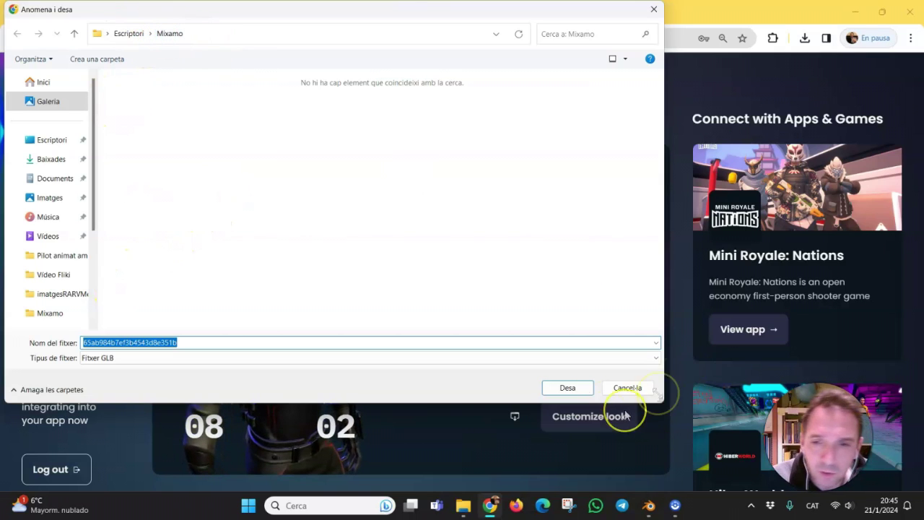
{"action": "left_click", "coordinate": [569, 388]}
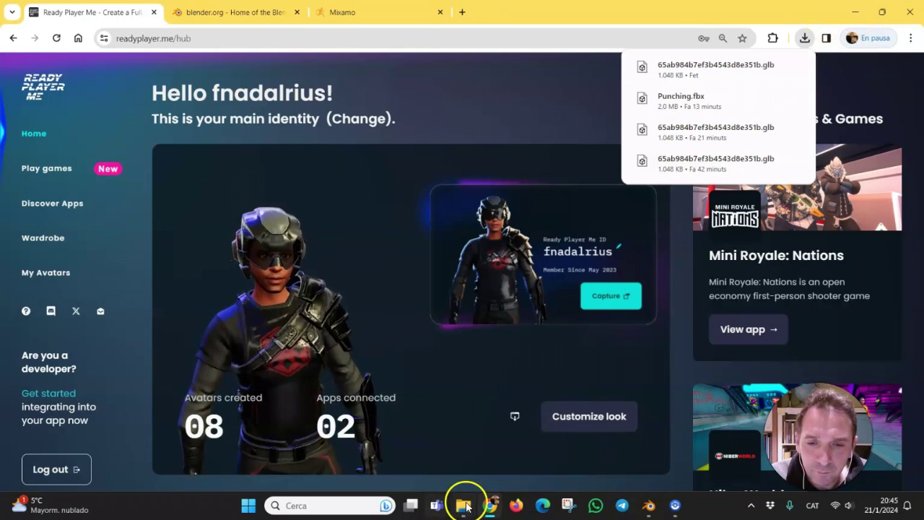
{"action": "mouse_move", "coordinate": [464, 502]}
{"action": "left_click", "coordinate": [429, 435]}
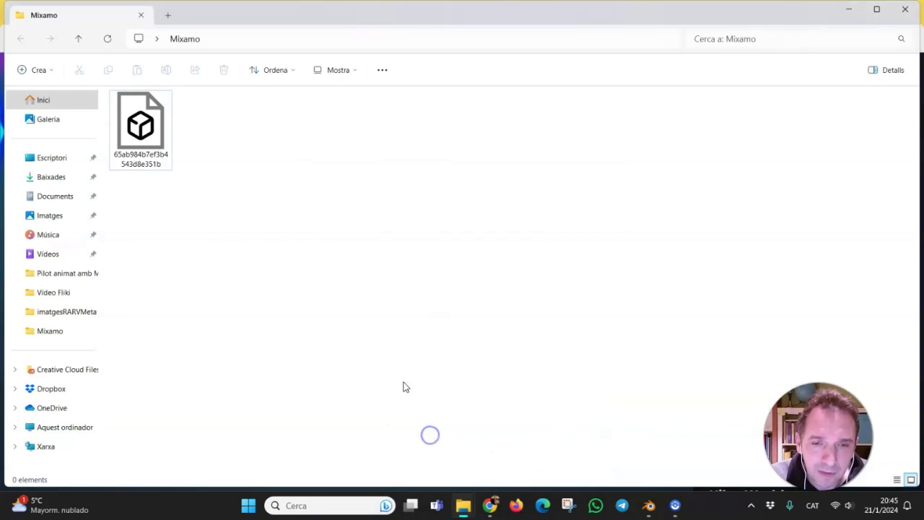
Step: Open the downloaded GLB avatar in the 3D viewer, inspect the model, and close the viewer
{"action": "left_click", "coordinate": [143, 127]}
{"action": "double_click", "coordinate": [143, 127]}
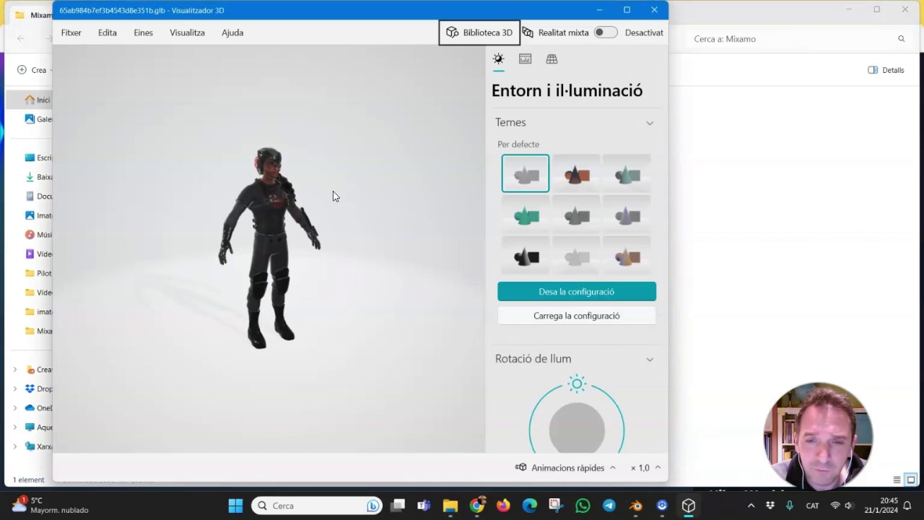
{"action": "left_click_drag", "start_coordinate": [322, 209], "coordinate": [243, 244]}
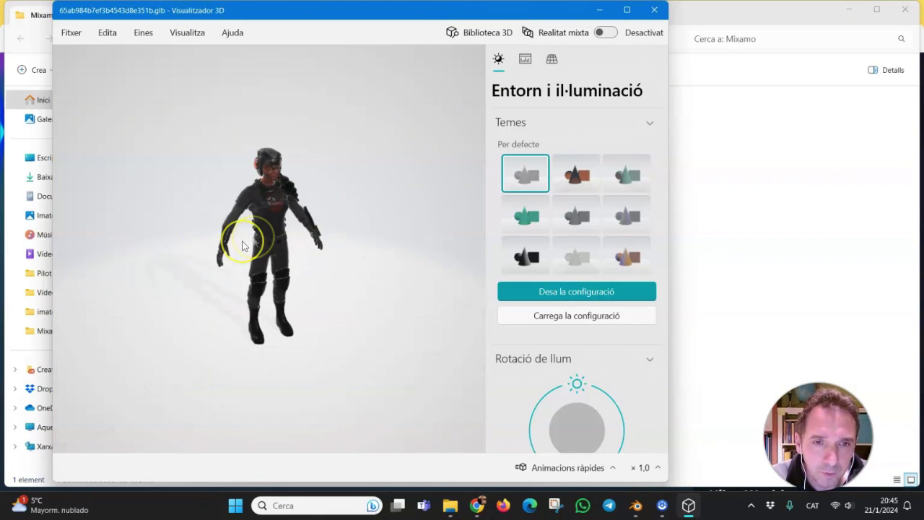
{"action": "left_click", "coordinate": [654, 10]}
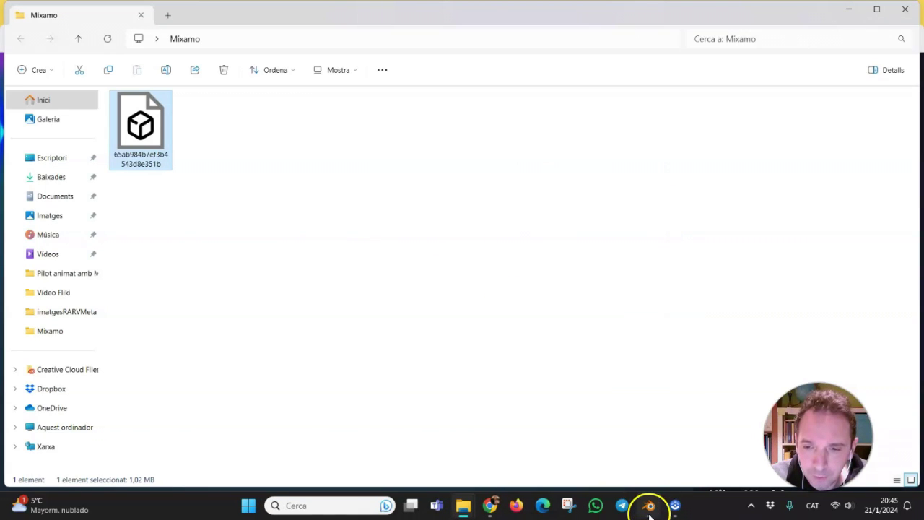
Step: Switch to Chrome and browse blender.org's previous versions to find the Blender 3.6.8 Windows installer in the Blender3.6 release folder
{"action": "left_click", "coordinate": [489, 506]}
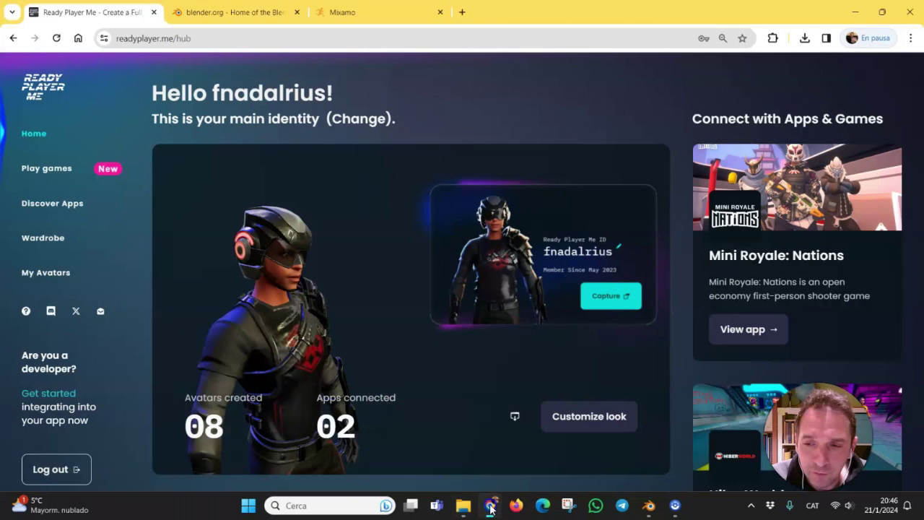
{"action": "left_click", "coordinate": [206, 12]}
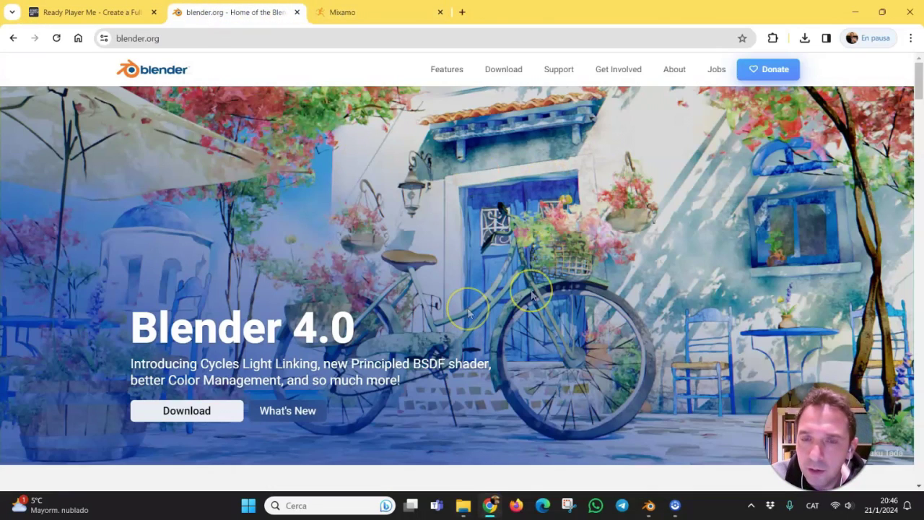
{"action": "left_click", "coordinate": [502, 70]}
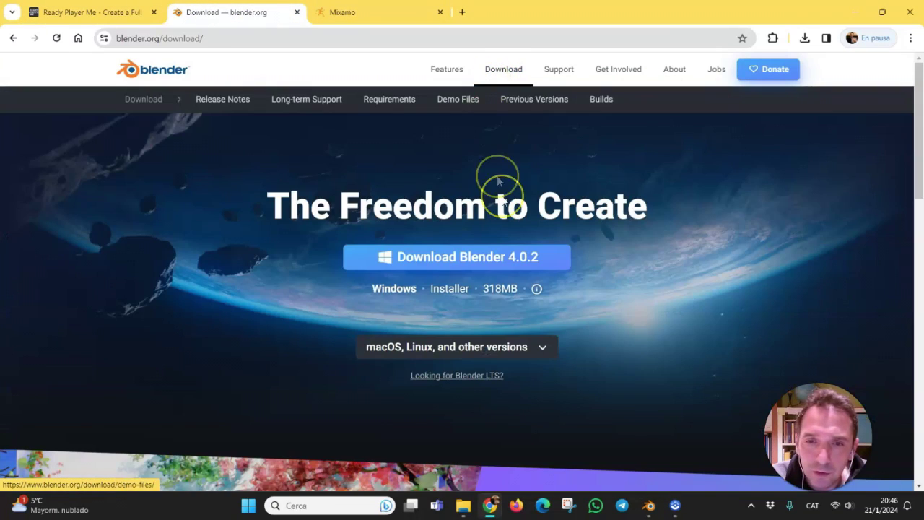
{"action": "left_click", "coordinate": [538, 101]}
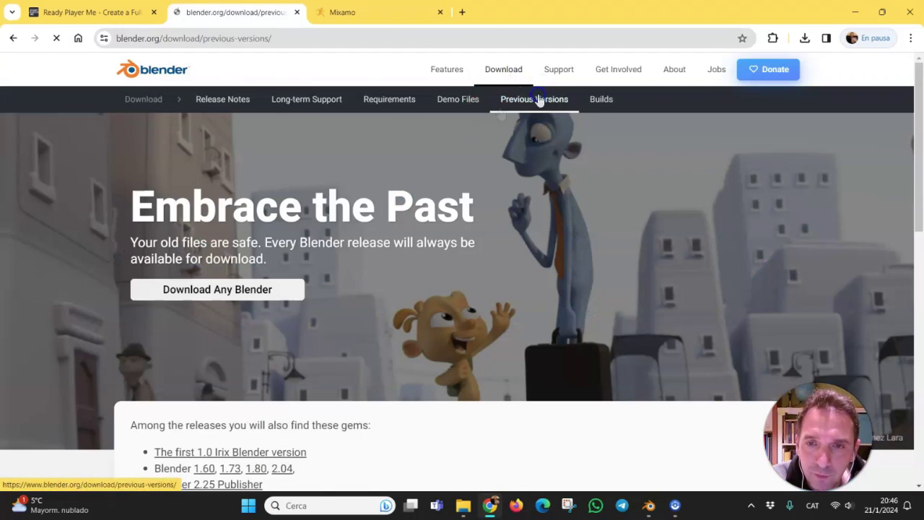
{"action": "left_click", "coordinate": [211, 296]}
{"action": "scroll", "coordinate": [116, 251], "scroll_direction": "down", "scroll_amount": 5}
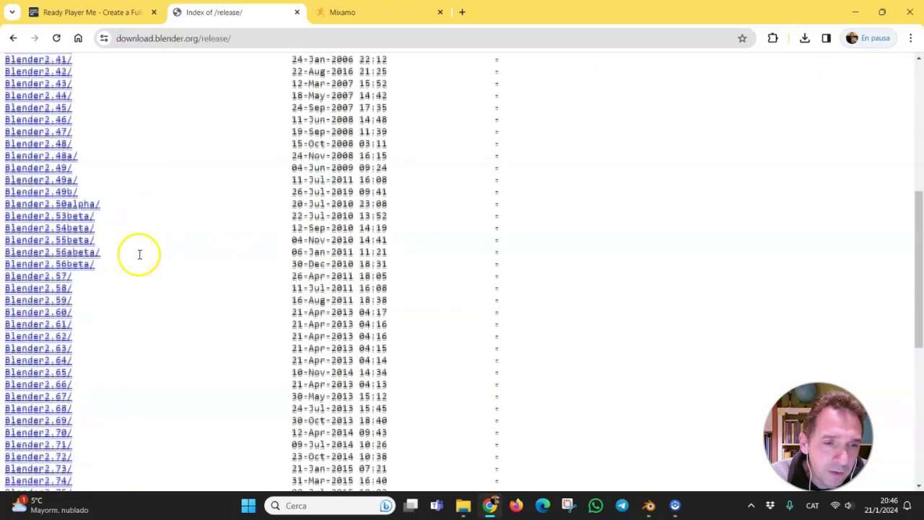
{"action": "scroll", "coordinate": [140, 254], "scroll_direction": "down", "scroll_amount": 5}
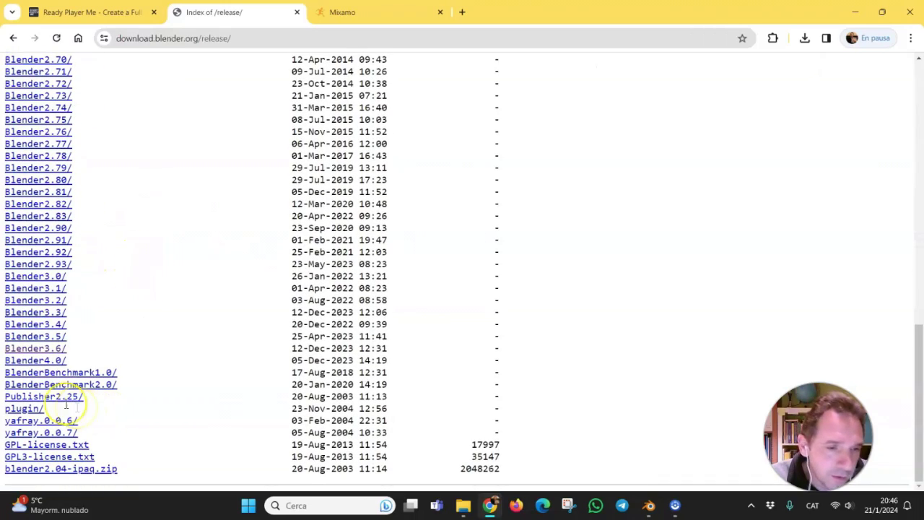
{"action": "left_click", "coordinate": [45, 349]}
{"action": "scroll", "coordinate": [310, 268], "scroll_direction": "down", "scroll_amount": 6}
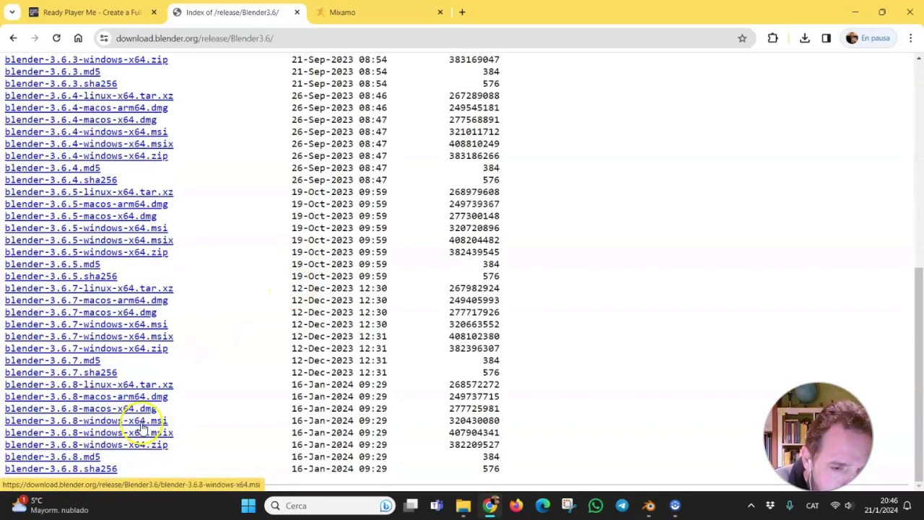
Step: Switch to Blender and empty the scene by deleting the default camera, cube, light and their collection
{"action": "left_click", "coordinate": [855, 12]}
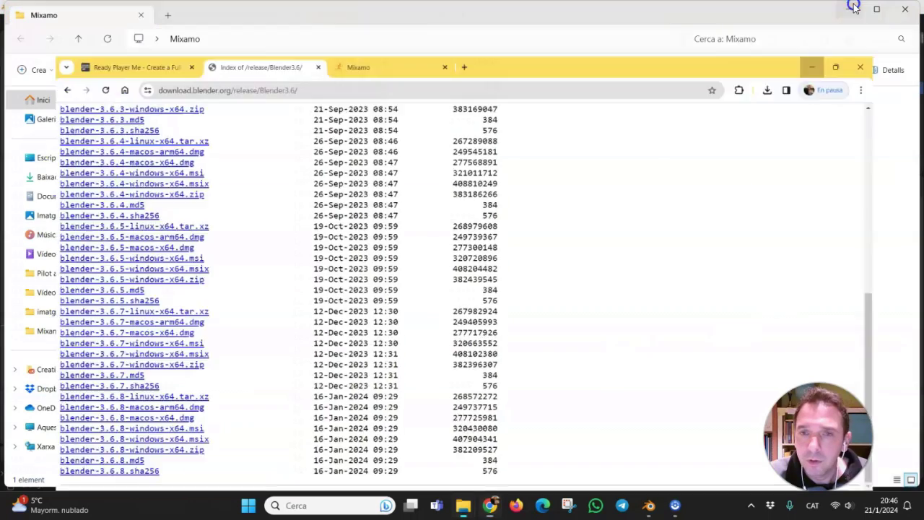
{"action": "left_click", "coordinate": [648, 505]}
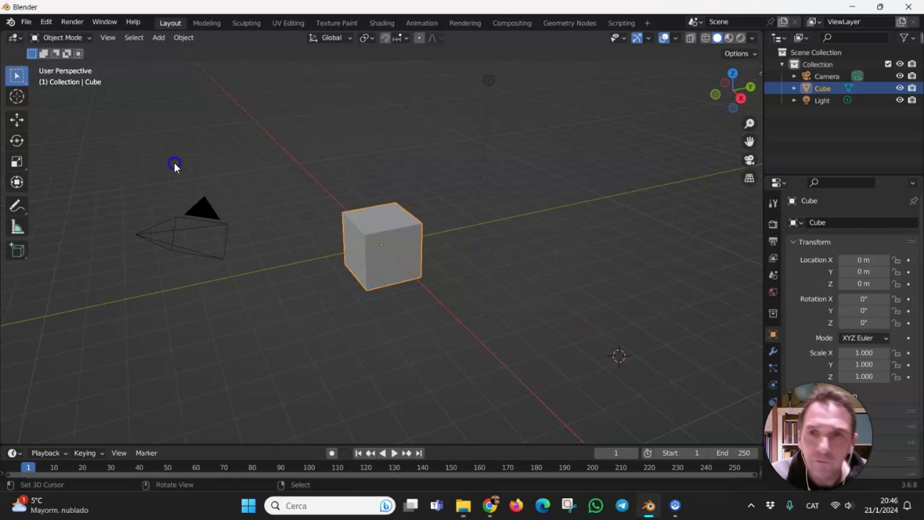
{"action": "left_click_drag", "start_coordinate": [132, 132], "coordinate": [545, 359]}
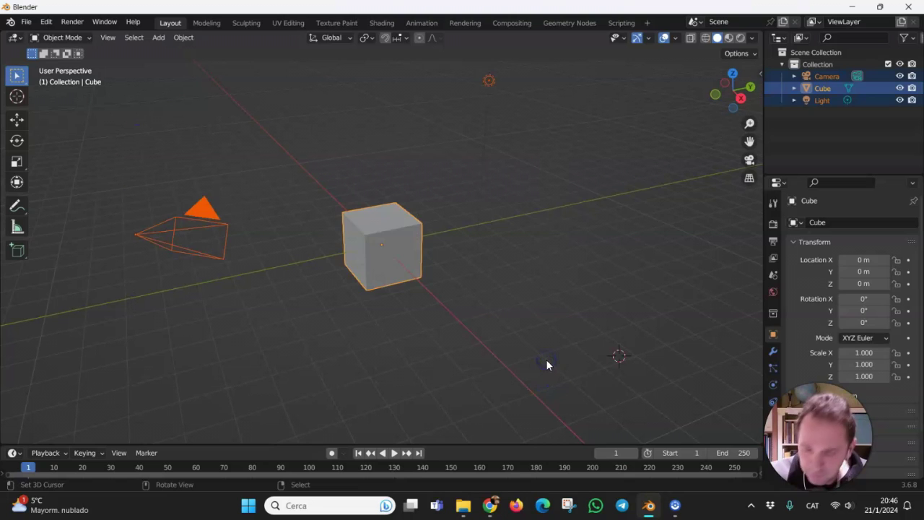
{"action": "key", "text": "Delete"}
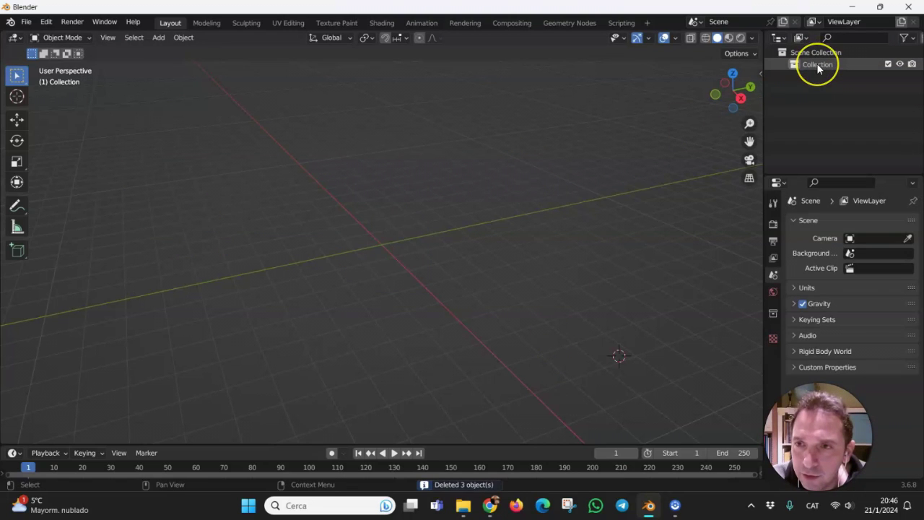
{"action": "left_click", "coordinate": [817, 64]}
{"action": "key", "text": "Delete"}
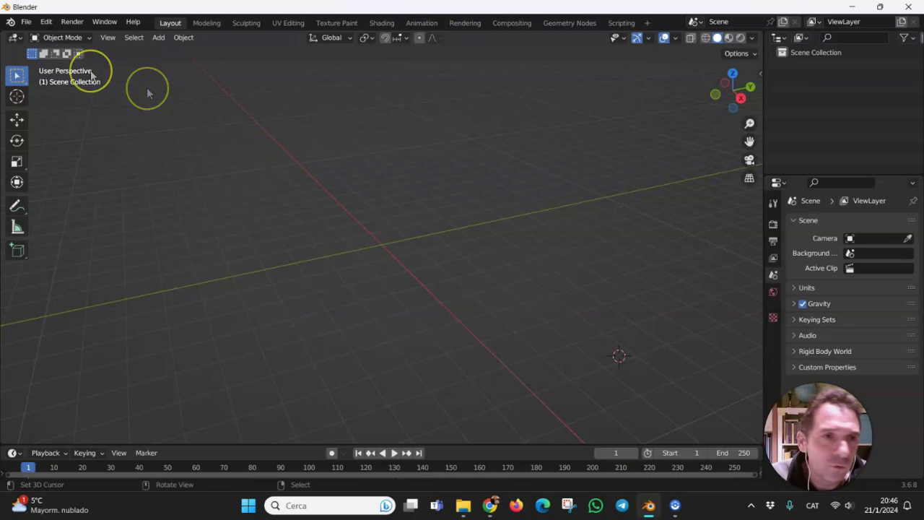
Step: Import the avatar's GLB file from the Mixamo folder on the Desktop as glTF 2.0
{"action": "left_click", "coordinate": [26, 22]}
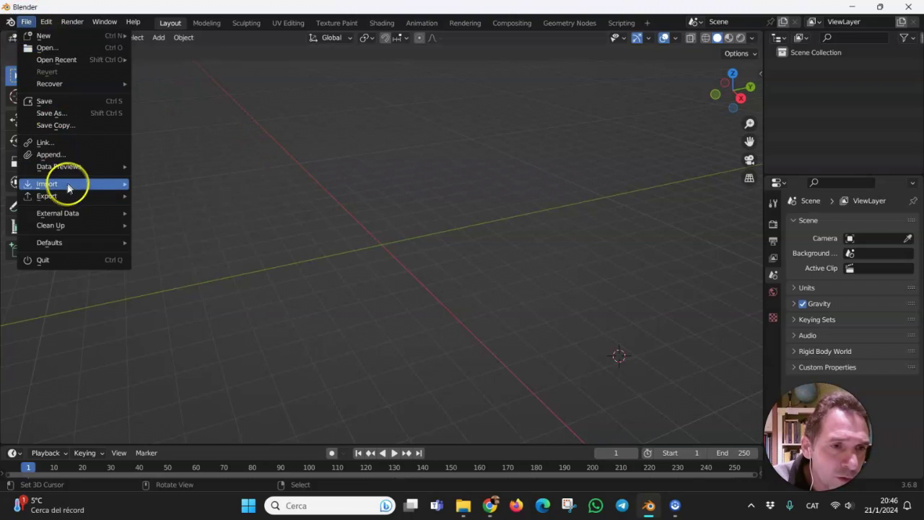
{"action": "mouse_move", "coordinate": [66, 183]}
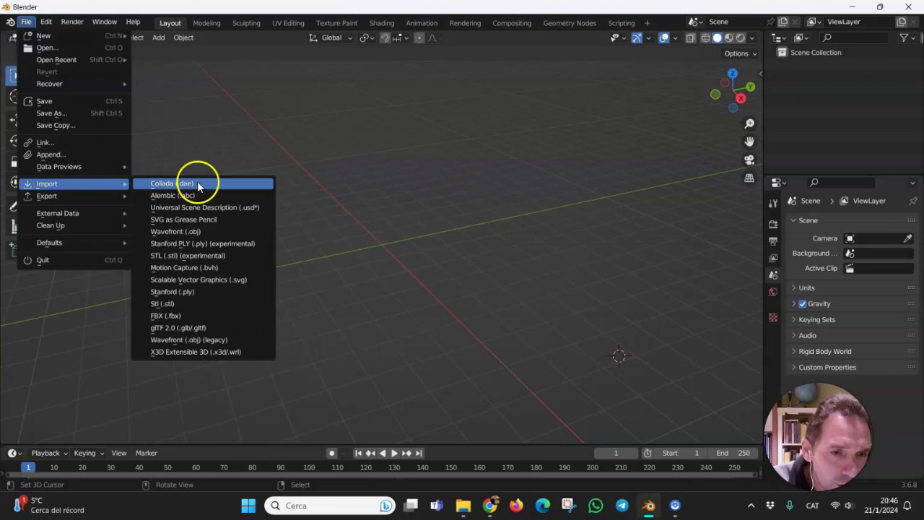
{"action": "left_click", "coordinate": [190, 327]}
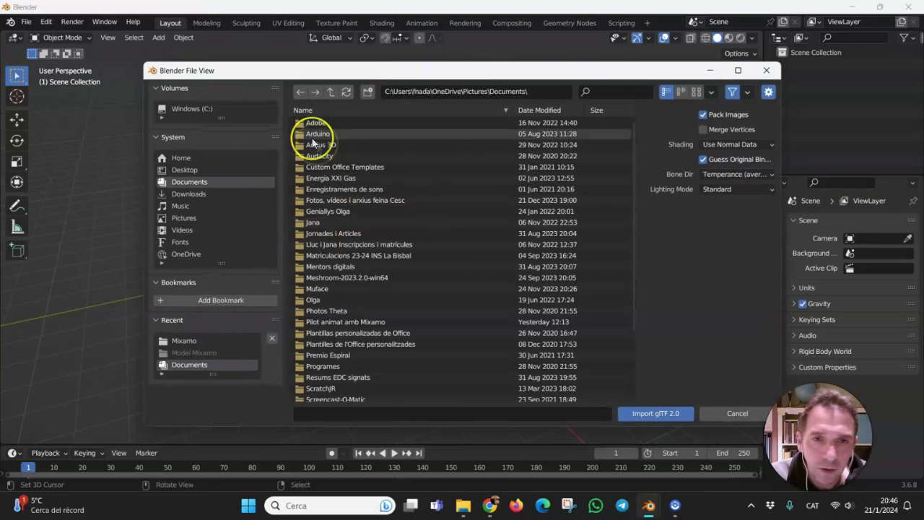
{"action": "left_click", "coordinate": [182, 170]}
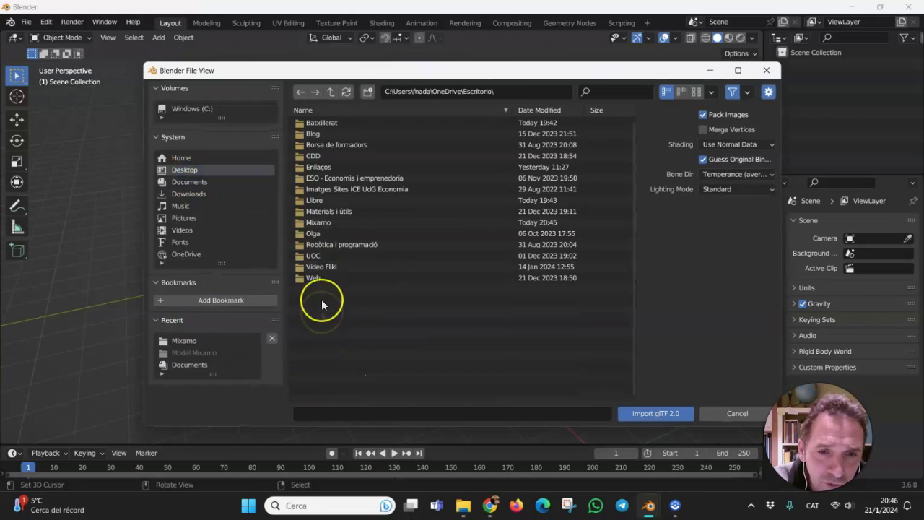
{"action": "double_click", "coordinate": [318, 222]}
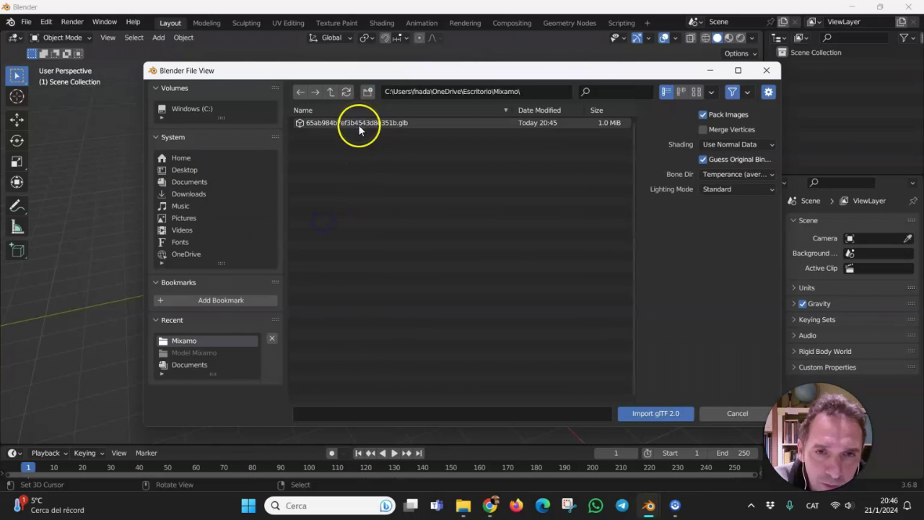
{"action": "left_click", "coordinate": [357, 123]}
{"action": "left_click", "coordinate": [645, 414]}
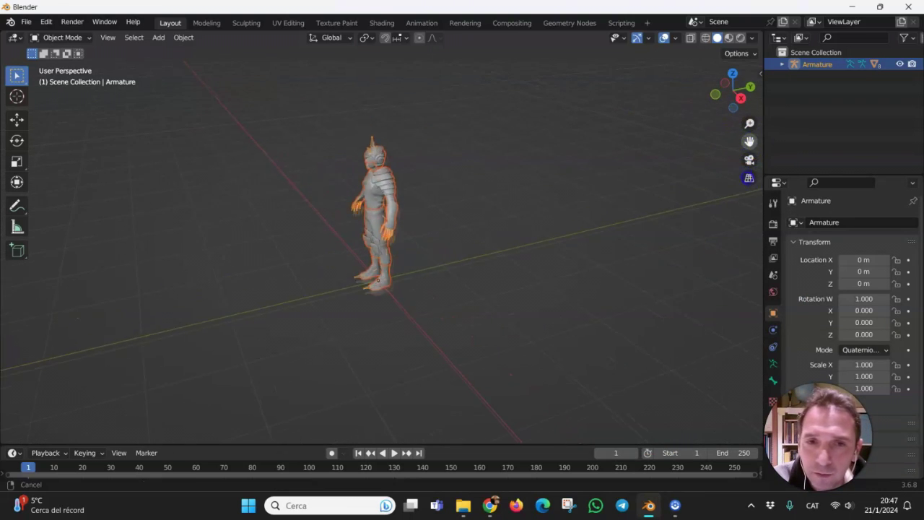
Step: Display the imported avatar with its textures using Material Preview shading and view it from the front at an angle
{"action": "scroll", "coordinate": [679, 137], "scroll_direction": "down", "scroll_amount": 1}
{"action": "scroll", "coordinate": [446, 234], "scroll_direction": "up", "scroll_amount": 3}
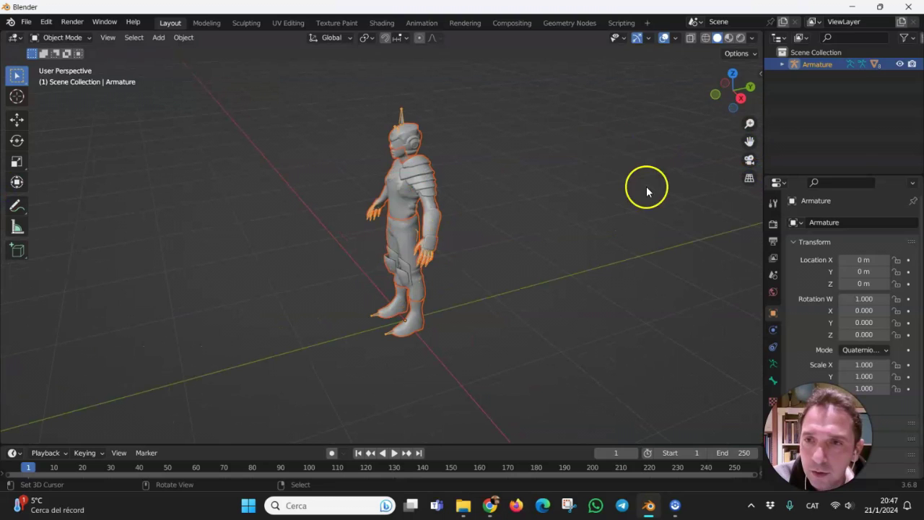
{"action": "left_click", "coordinate": [729, 38]}
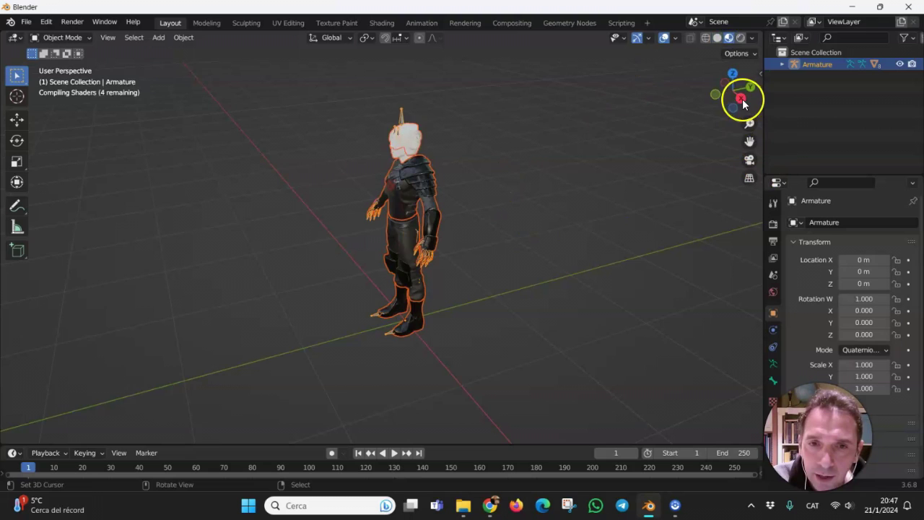
{"action": "left_click_drag", "start_coordinate": [743, 103], "coordinate": [606, 164]}
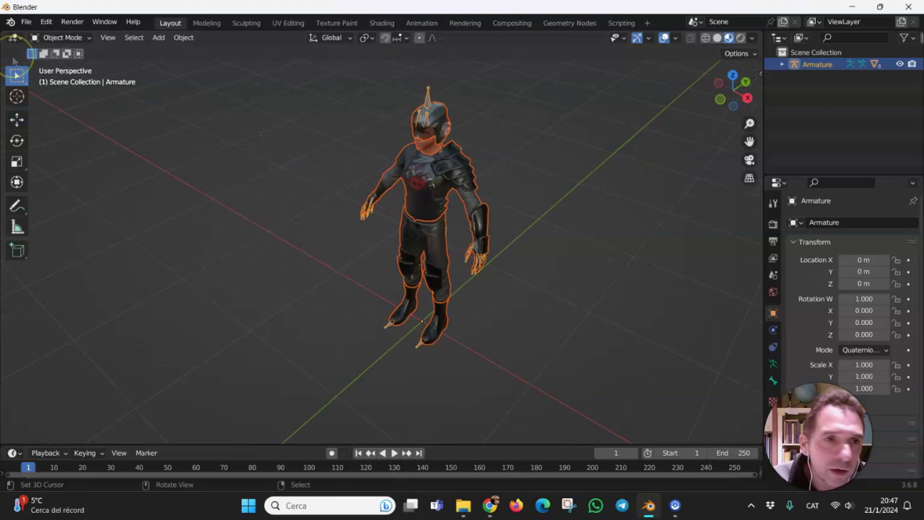
Step: Save the Blender file as avatar.blend in the Mixamo folder
{"action": "left_click", "coordinate": [26, 23]}
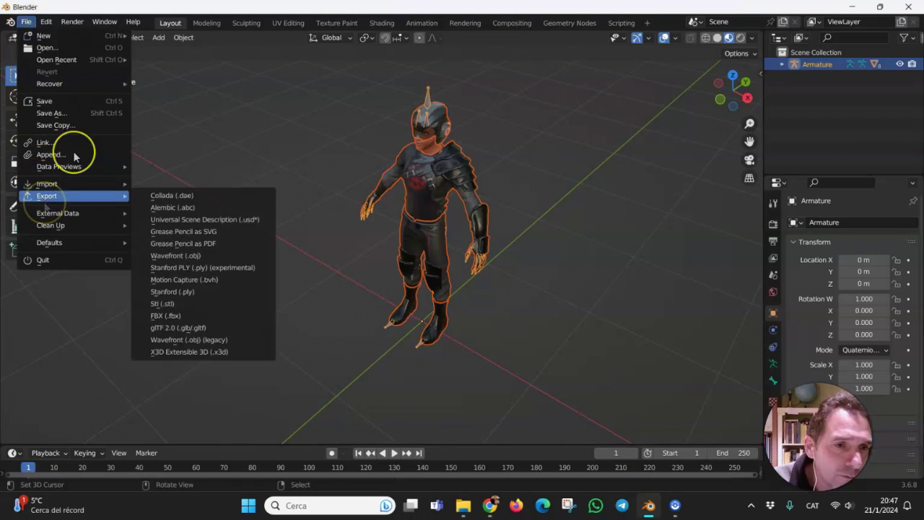
{"action": "left_click", "coordinate": [63, 101]}
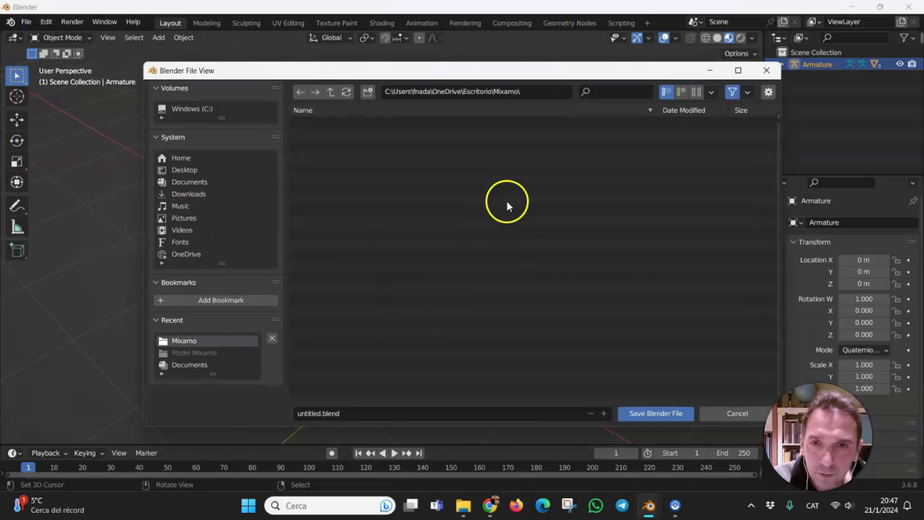
{"action": "left_click", "coordinate": [304, 414]}
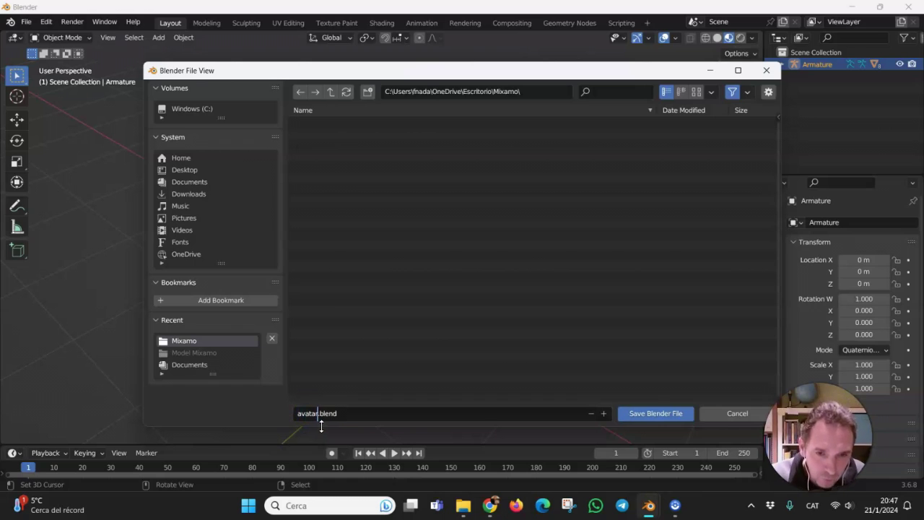
{"action": "type", "text": "avatar"}
{"action": "key", "text": "BackSpace"}
{"action": "key", "text": "BackSpace"}
{"action": "key", "text": "BackSpace"}
{"action": "key", "text": "BackSpace"}
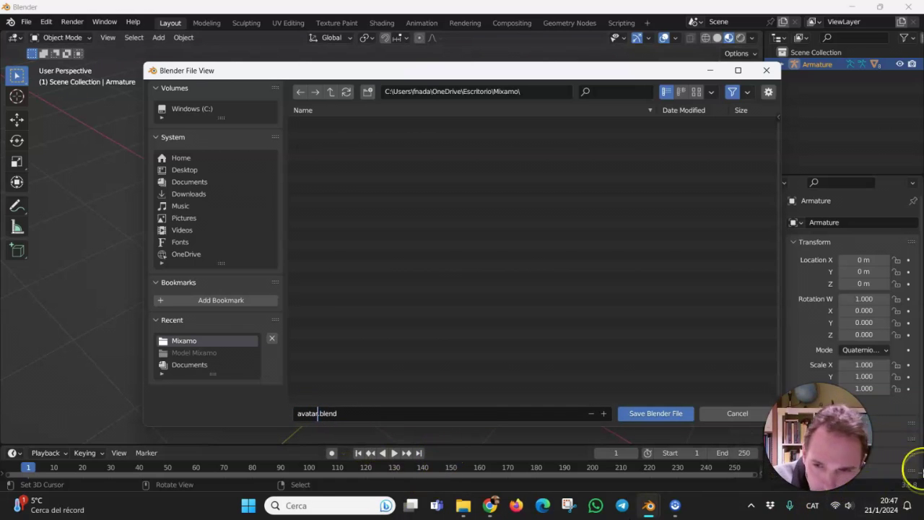
{"action": "left_click", "coordinate": [650, 414]}
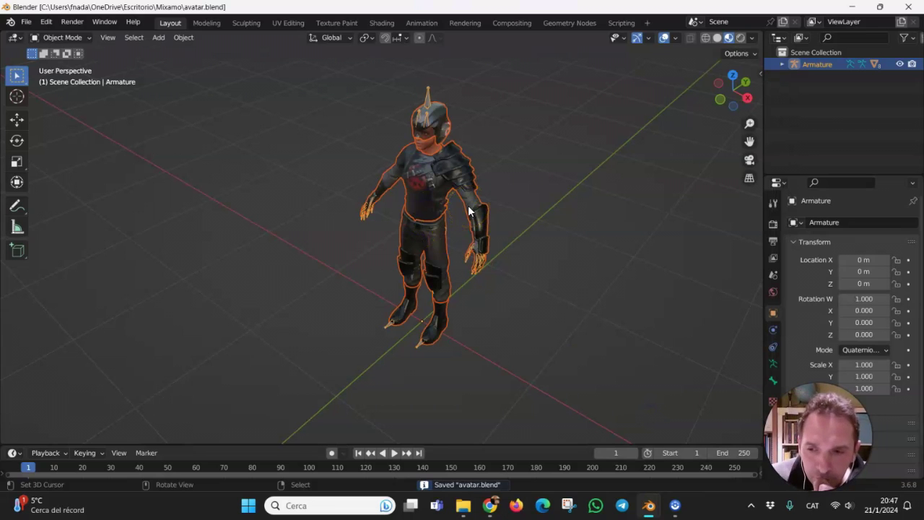
Step: Unpack the avatar's packed resources using files in their original location, creating them when necessary
{"action": "left_click", "coordinate": [25, 21]}
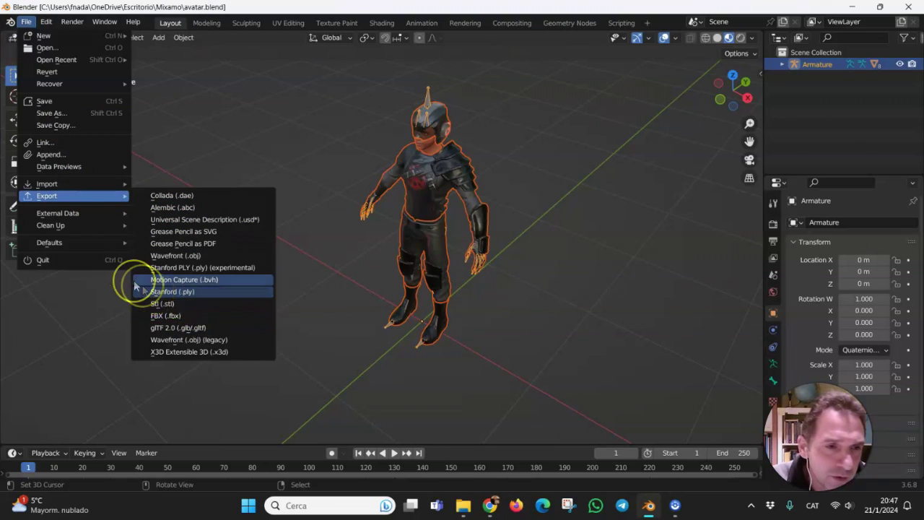
{"action": "mouse_move", "coordinate": [82, 214]}
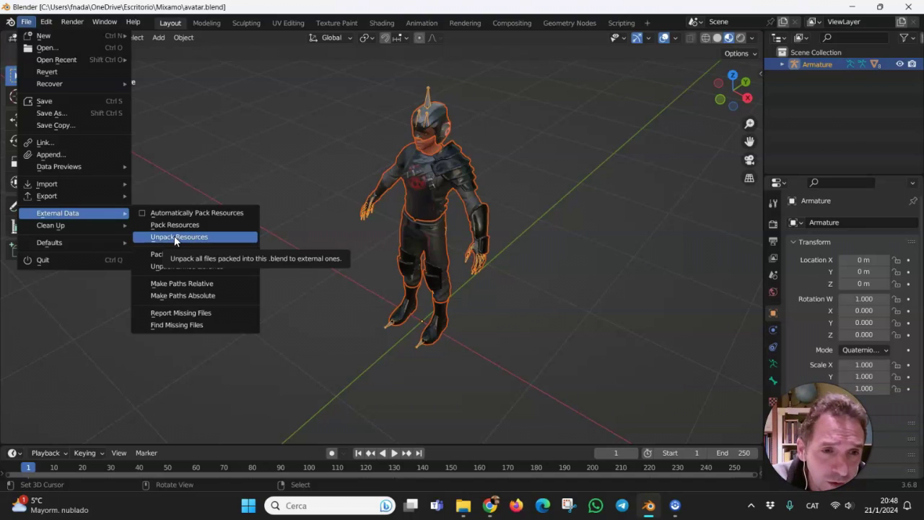
{"action": "left_click", "coordinate": [85, 213]}
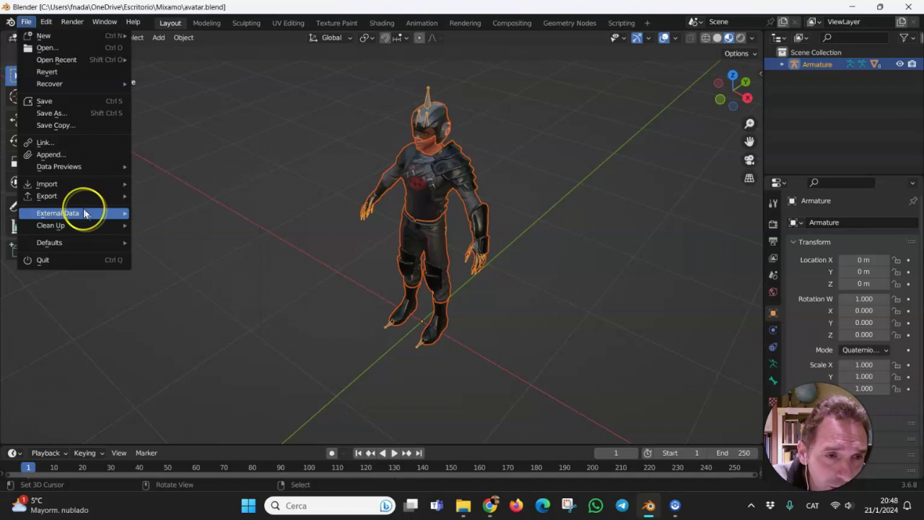
{"action": "mouse_move", "coordinate": [86, 215]}
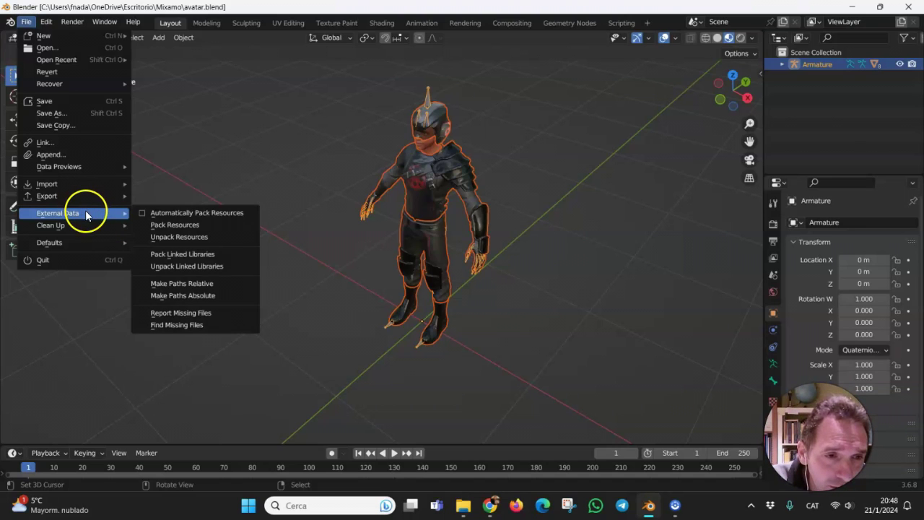
{"action": "left_click", "coordinate": [185, 237]}
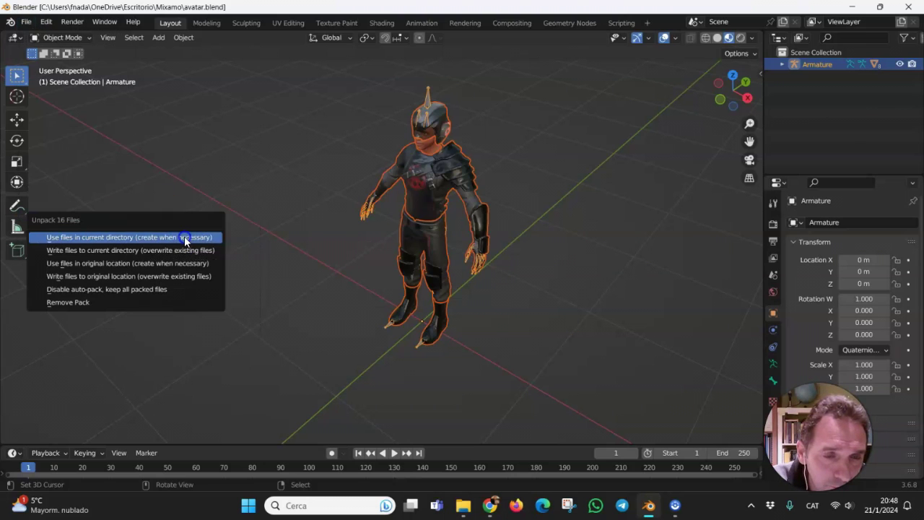
{"action": "left_click", "coordinate": [103, 264]}
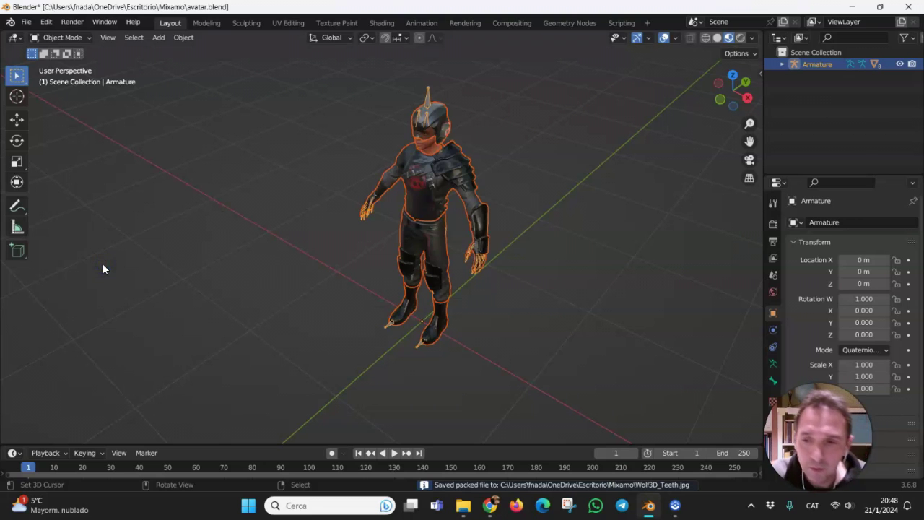
Step: Check the Mixamo folder in File Explorer for the unpacked texture files and return to Blender
{"action": "mouse_move", "coordinate": [468, 500]}
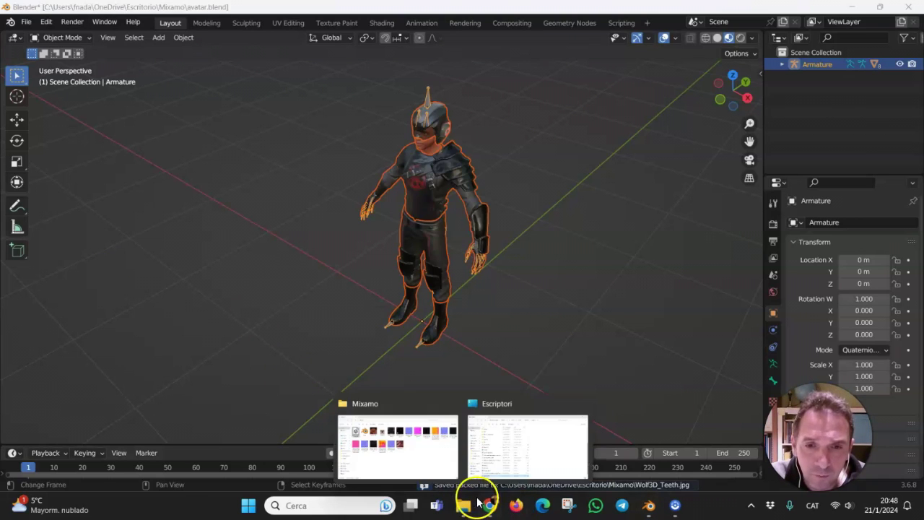
{"action": "left_click", "coordinate": [385, 432]}
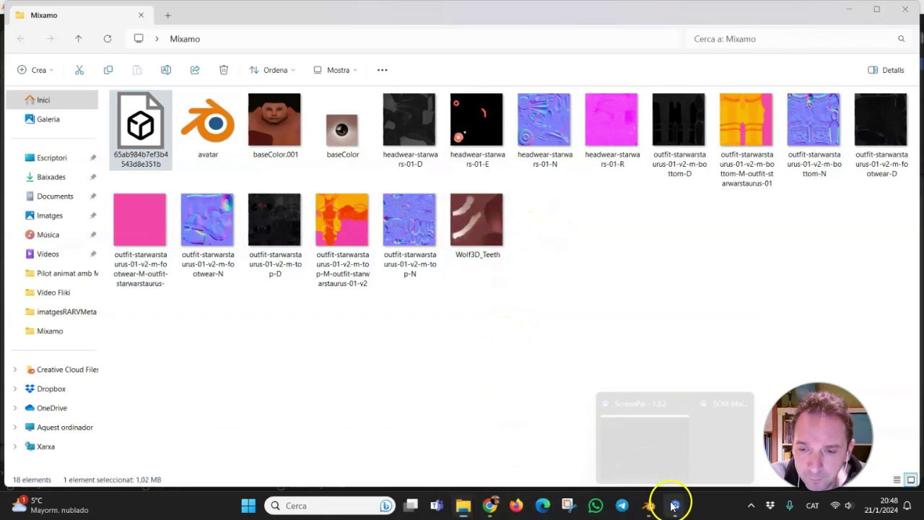
{"action": "left_click", "coordinate": [648, 444]}
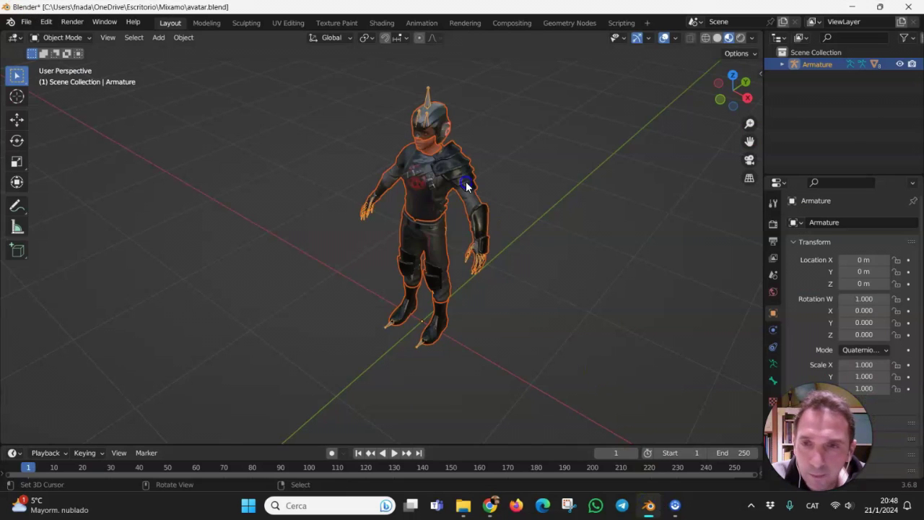
Step: Export the avatar as avatar.fbx to the Mixamo folder with Path Mode set to Copy and textures embedded
{"action": "left_click", "coordinate": [25, 23]}
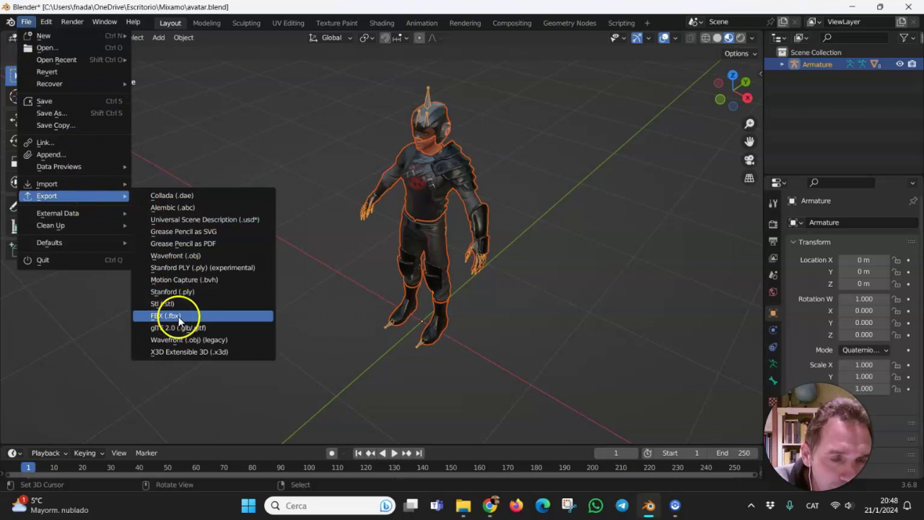
{"action": "left_click", "coordinate": [162, 318]}
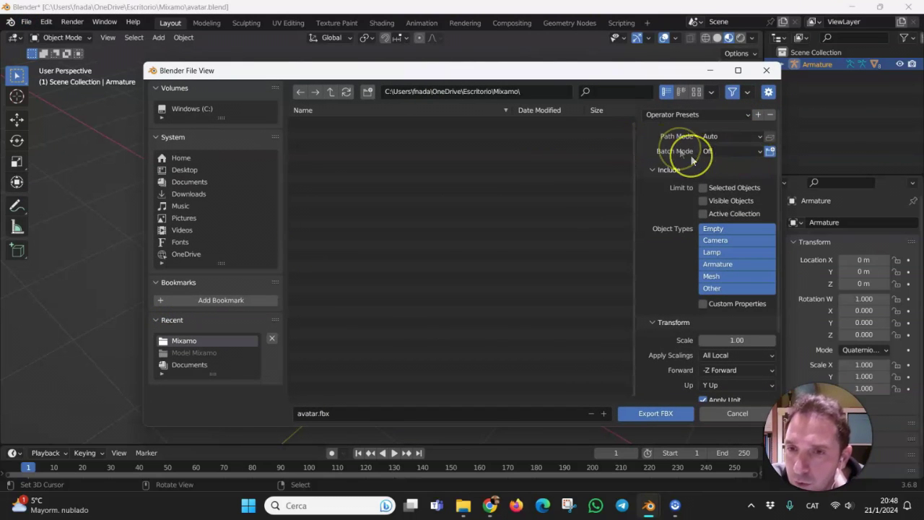
{"action": "left_click", "coordinate": [761, 138]}
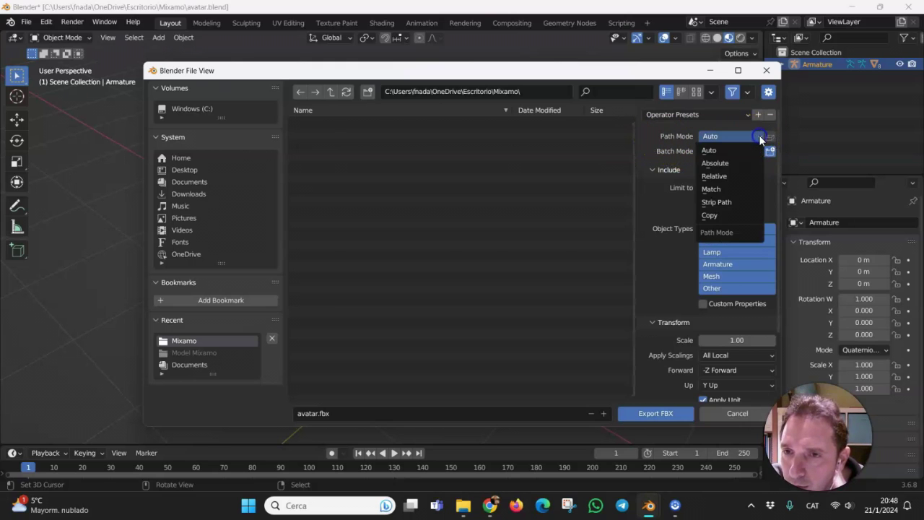
{"action": "left_click", "coordinate": [711, 215]}
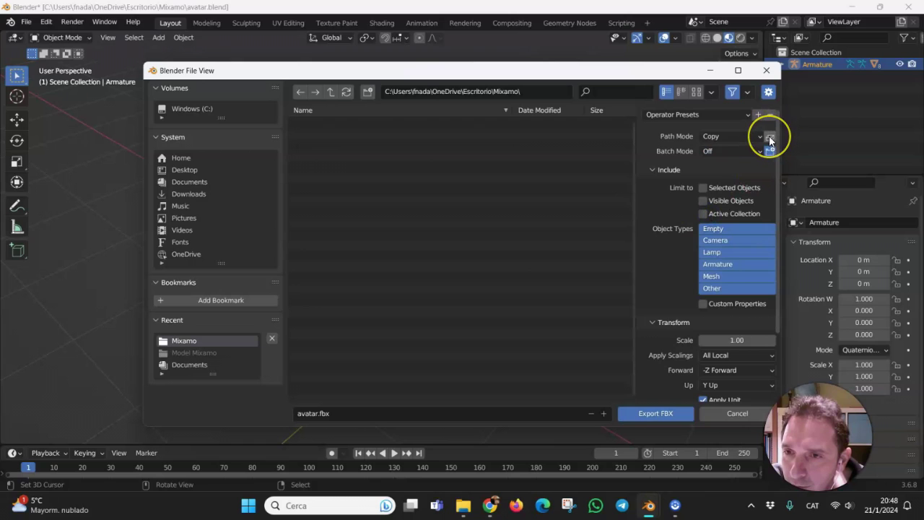
{"action": "left_click", "coordinate": [770, 138]}
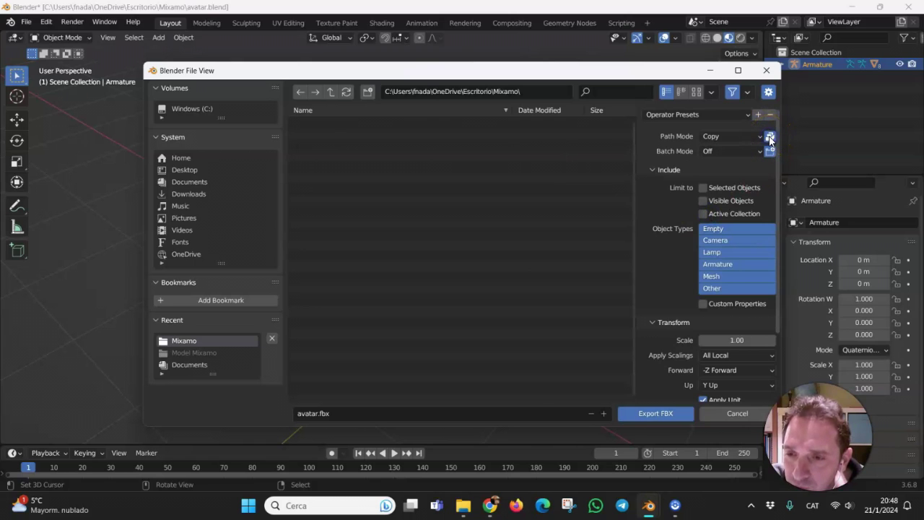
{"action": "left_click", "coordinate": [665, 413]}
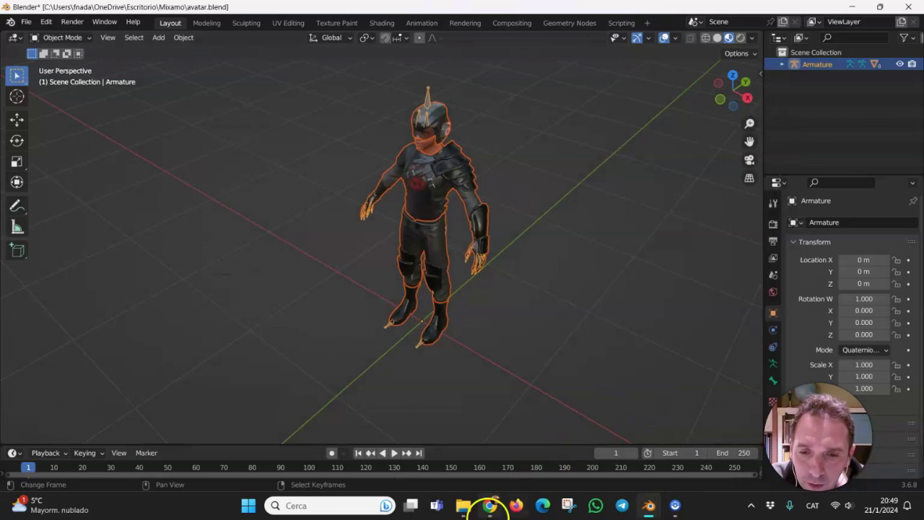
Step: Open the exported avatar FBX from the Mixamo folder in the 3D viewer, inspect its textures and minimize the viewer
{"action": "left_click", "coordinate": [463, 505]}
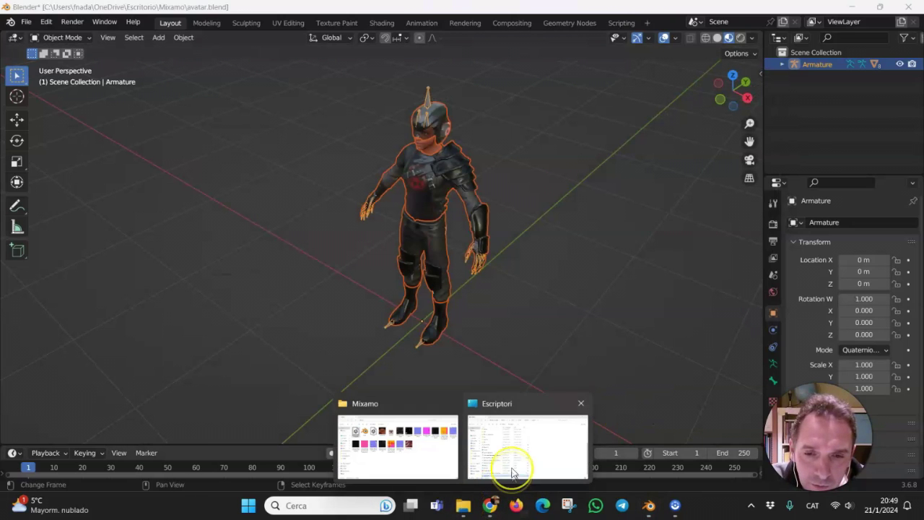
{"action": "left_click", "coordinate": [354, 446]}
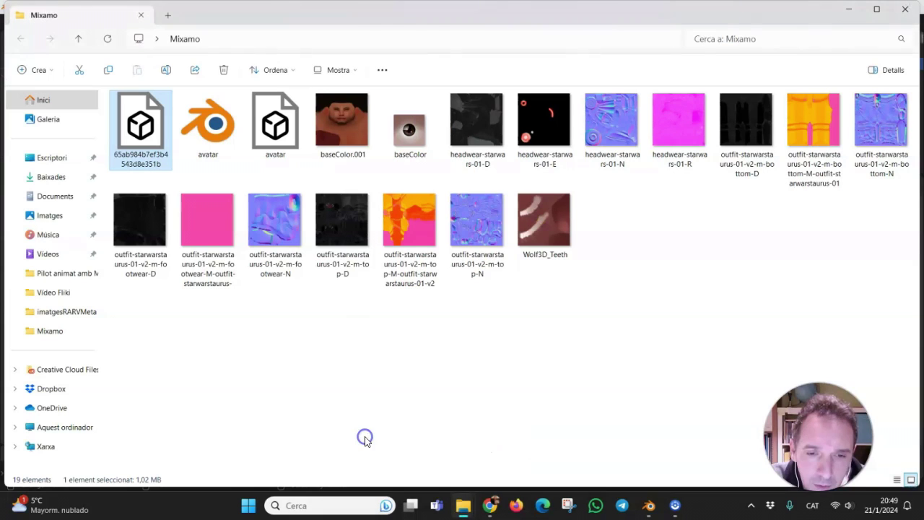
{"action": "double_click", "coordinate": [276, 117]}
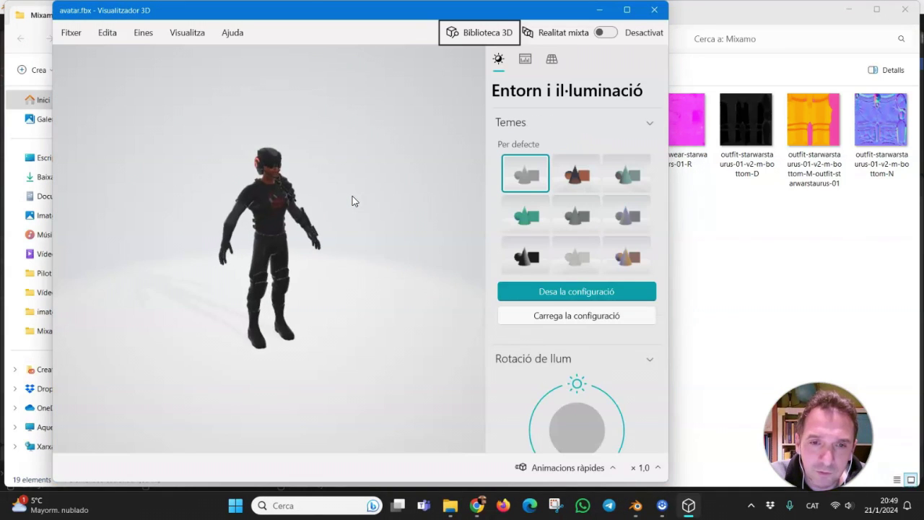
{"action": "left_click_drag", "start_coordinate": [299, 196], "coordinate": [363, 153]}
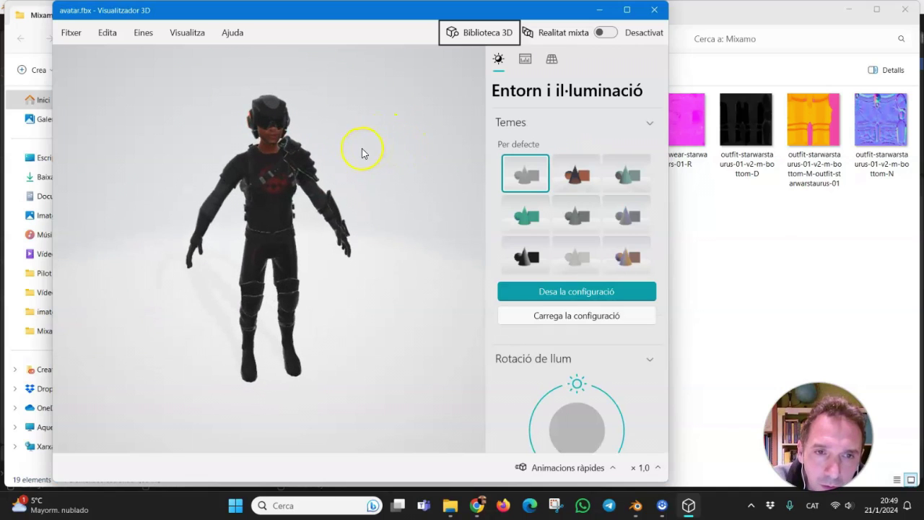
{"action": "left_click", "coordinate": [599, 10]}
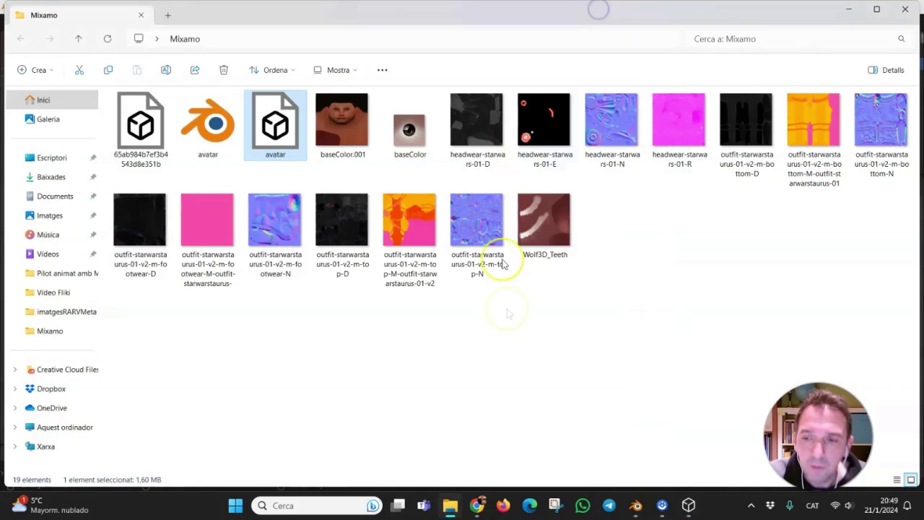
Step: Switch to the Mixamo site in Chrome and browse its character library
{"action": "left_click", "coordinate": [477, 505]}
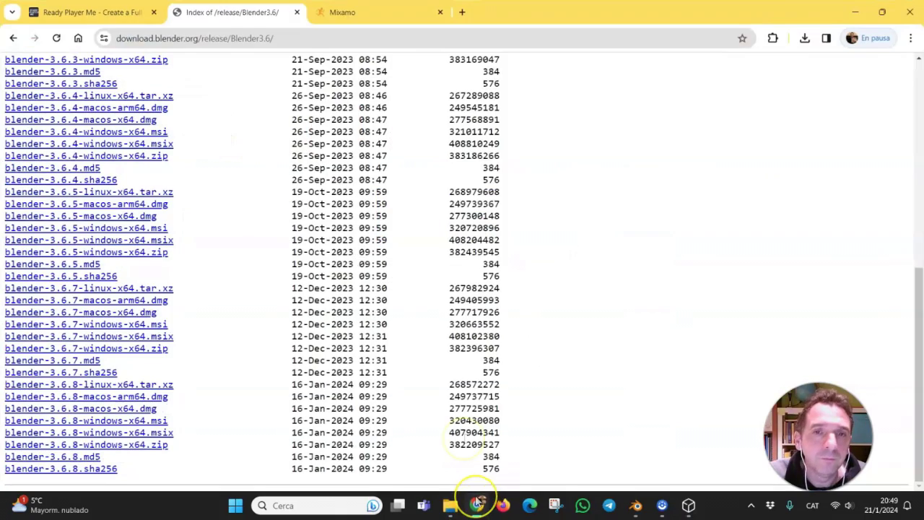
{"action": "left_click", "coordinate": [338, 11]}
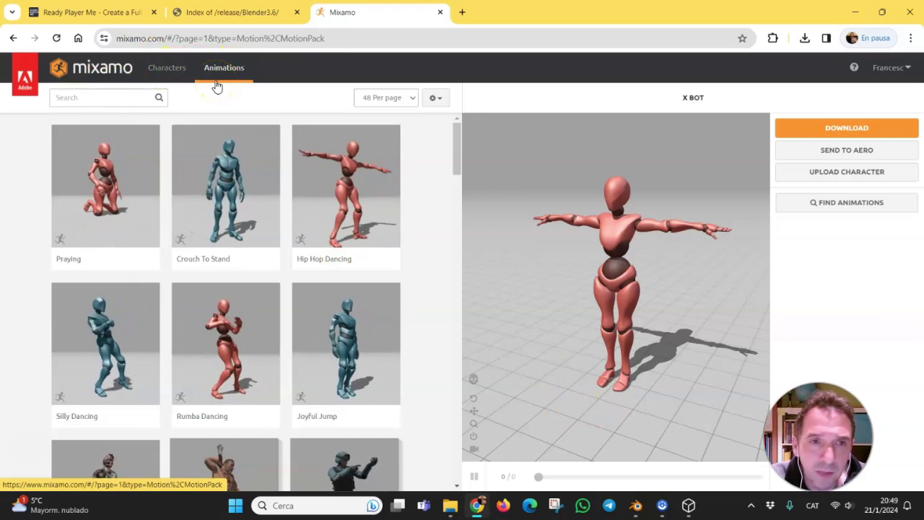
{"action": "left_click", "coordinate": [172, 70]}
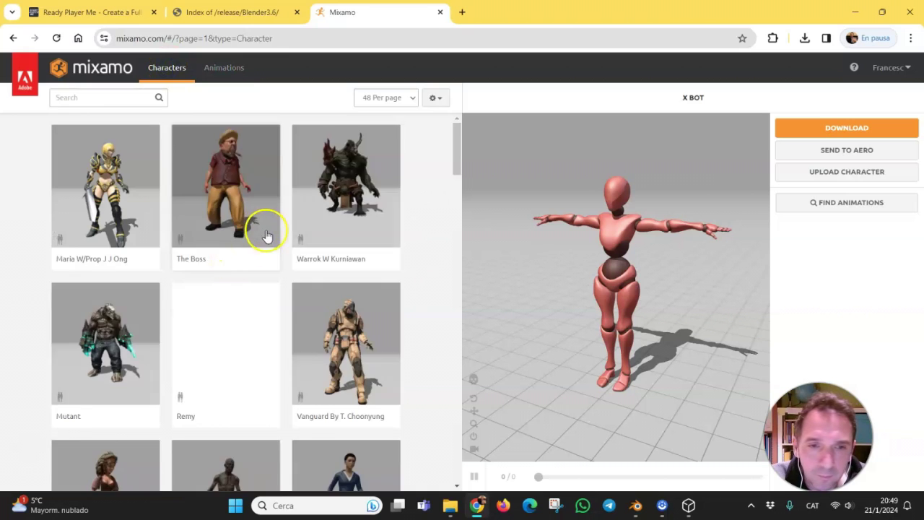
{"action": "scroll", "coordinate": [262, 233], "scroll_direction": "down", "scroll_amount": 6}
{"action": "scroll", "coordinate": [272, 242], "scroll_direction": "up", "scroll_amount": 5}
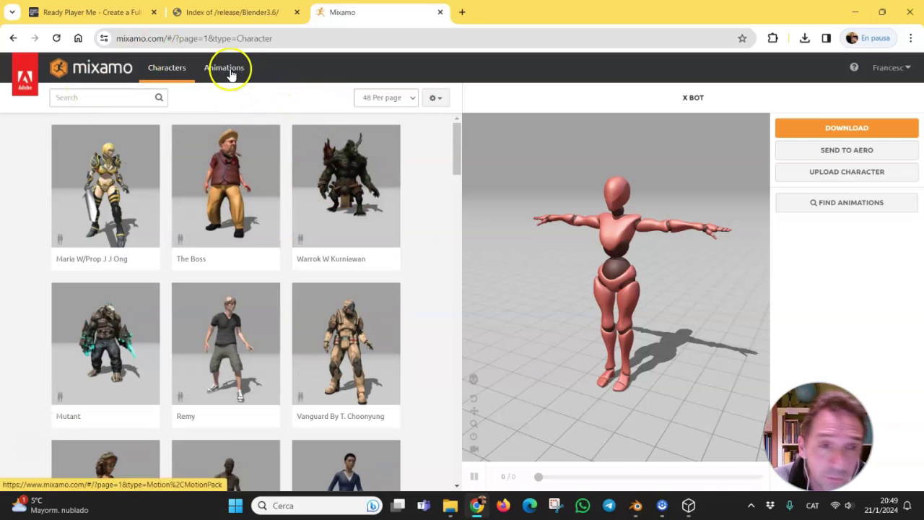
Step: Upload the avatar FBX file from the Mixamo folder as a character and confirm it in the Auto-Rigger review
{"action": "left_click", "coordinate": [829, 173]}
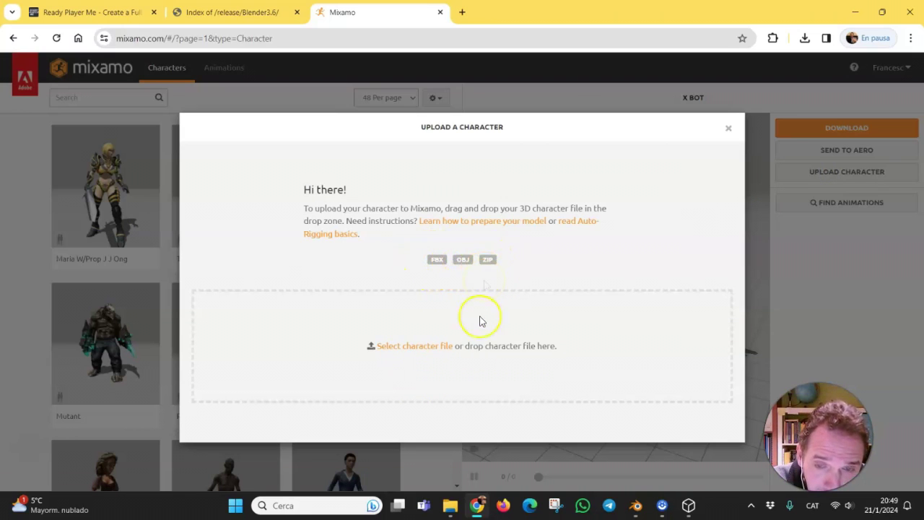
{"action": "left_click", "coordinate": [422, 347]}
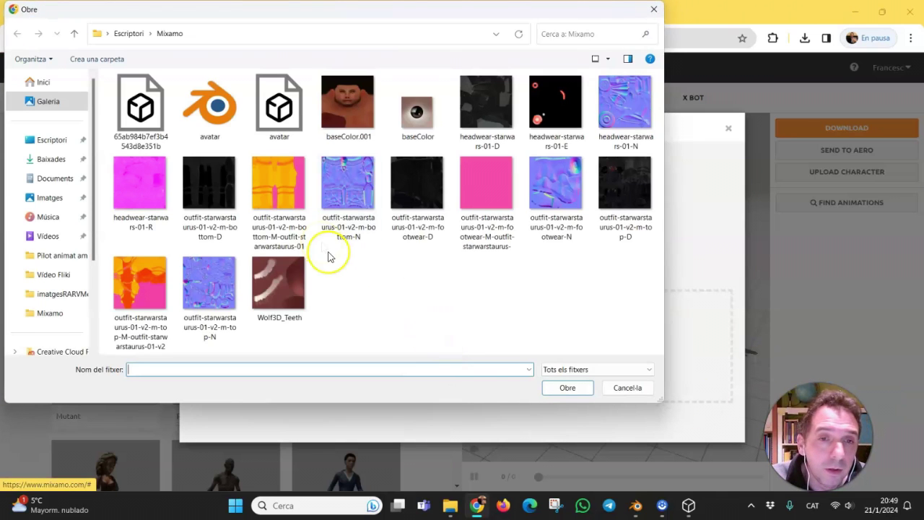
{"action": "left_click", "coordinate": [286, 106]}
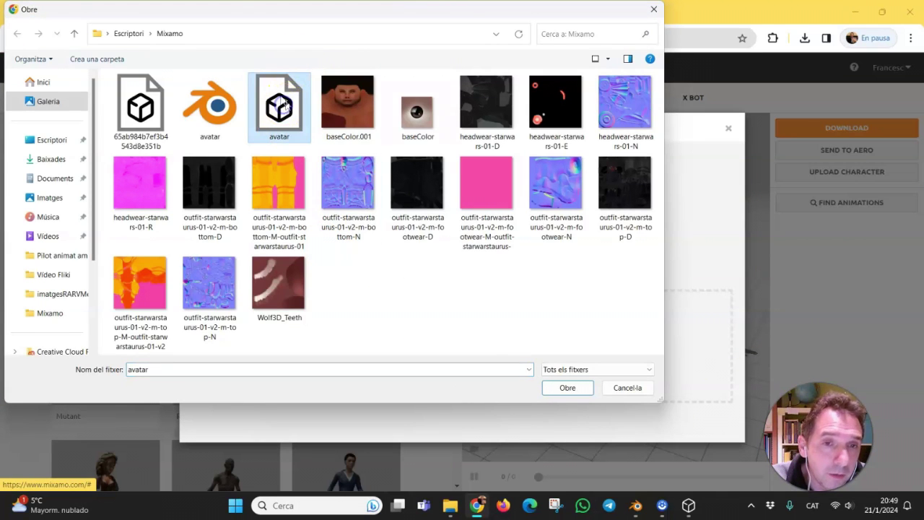
{"action": "left_click", "coordinate": [565, 388]}
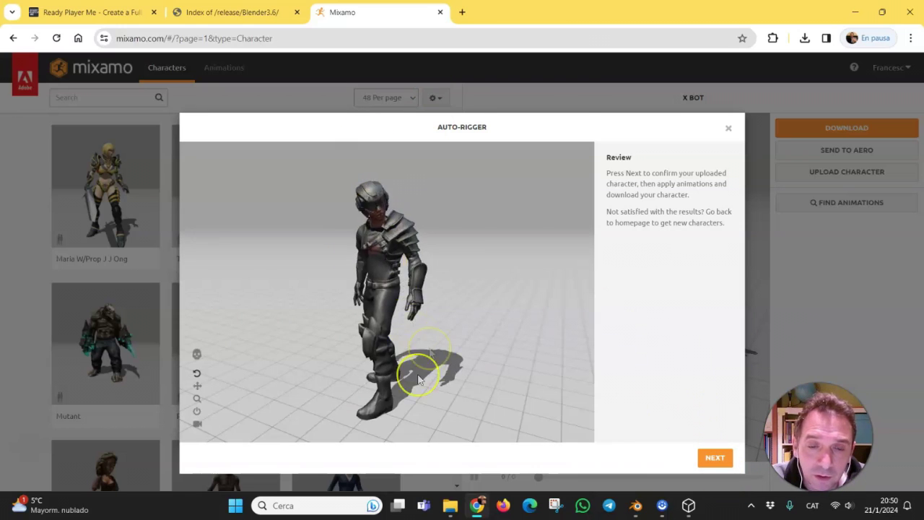
{"action": "left_click", "coordinate": [714, 460]}
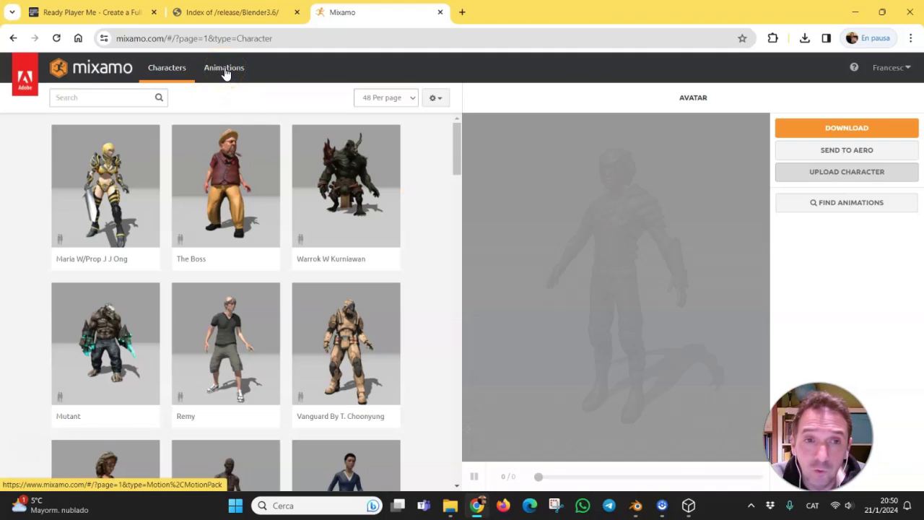
Step: Show the animation library and filter it by the Superhero genre
{"action": "left_click", "coordinate": [102, 99]}
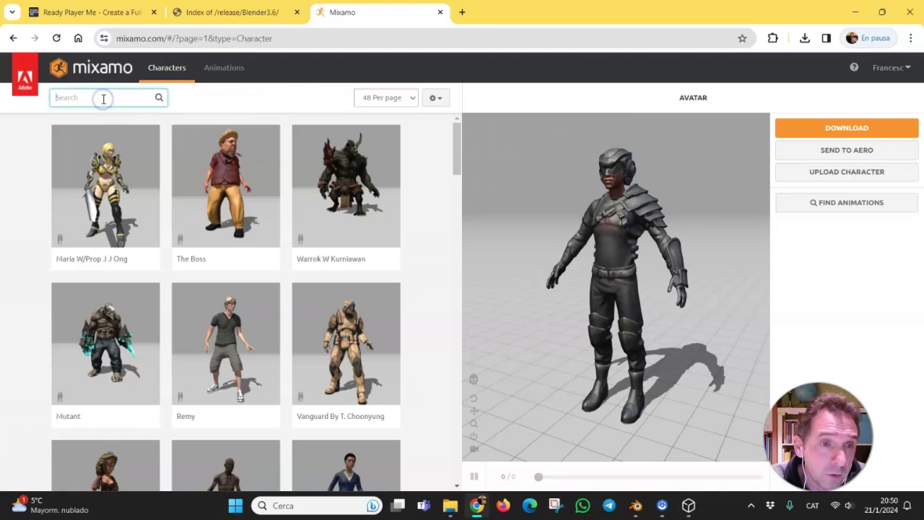
{"action": "left_click", "coordinate": [225, 69]}
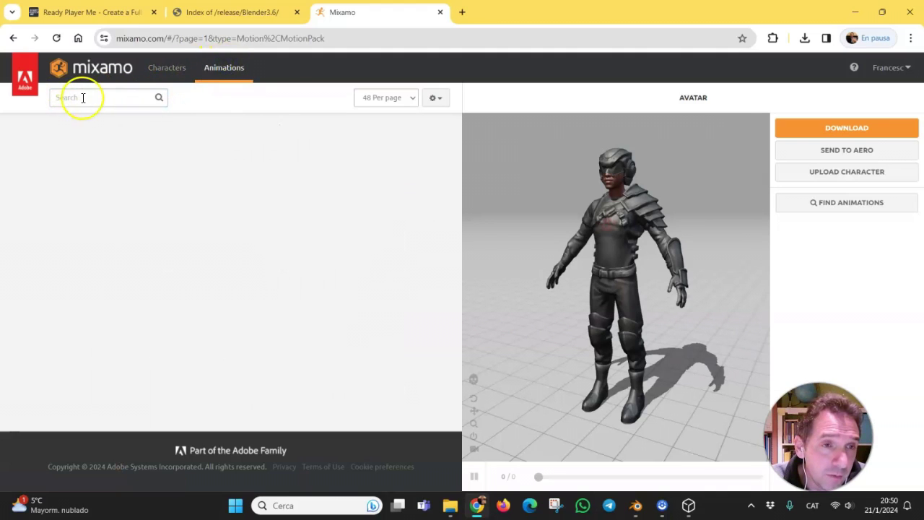
{"action": "left_click", "coordinate": [81, 98]}
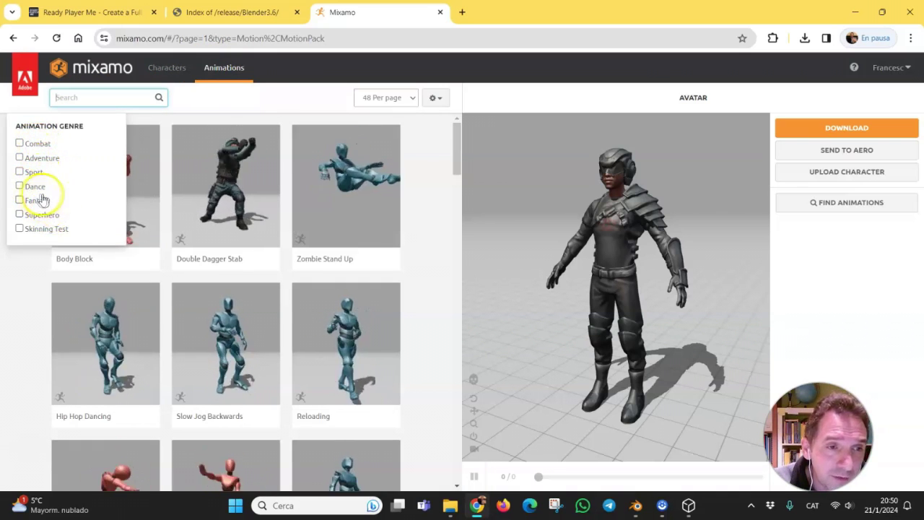
{"action": "left_click", "coordinate": [36, 216]}
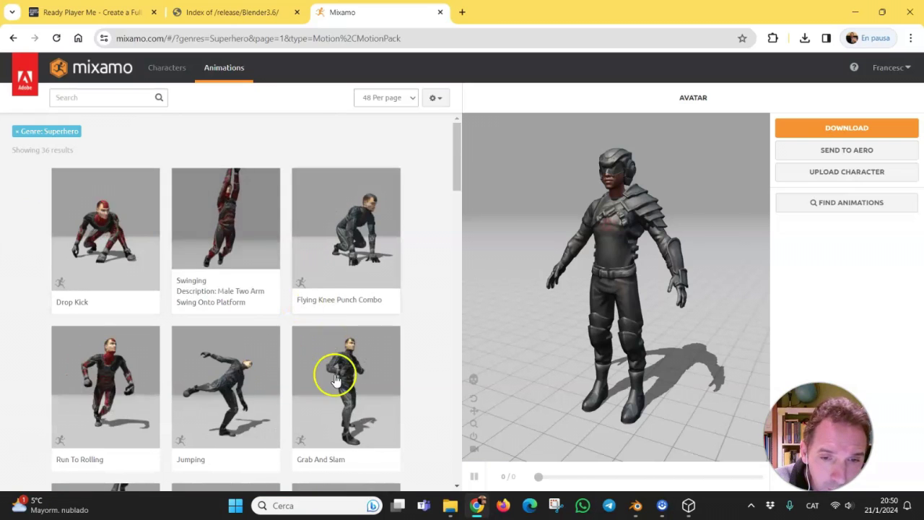
Step: Browse the Superhero animations and apply Drop Kick to the uploaded avatar
{"action": "scroll", "coordinate": [361, 375], "scroll_direction": "down", "scroll_amount": 3}
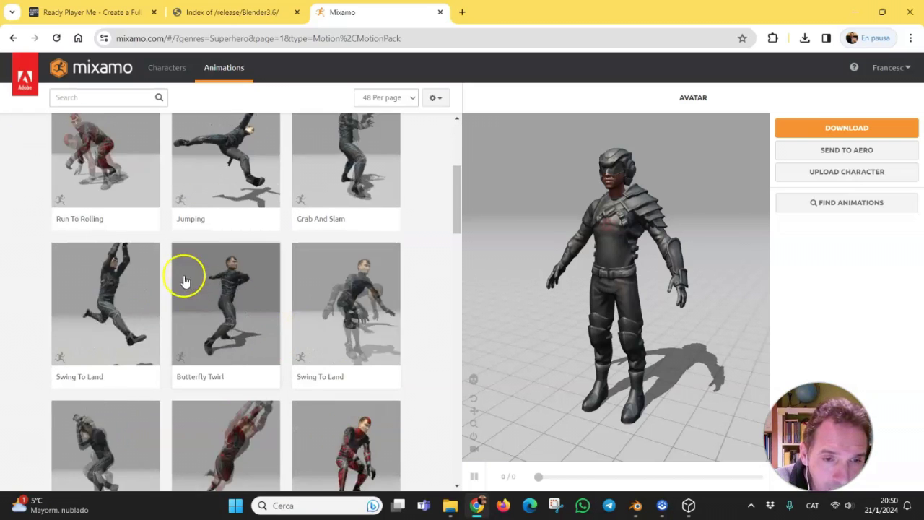
{"action": "scroll", "coordinate": [152, 267], "scroll_direction": "up", "scroll_amount": 2}
{"action": "left_click", "coordinate": [98, 149]}
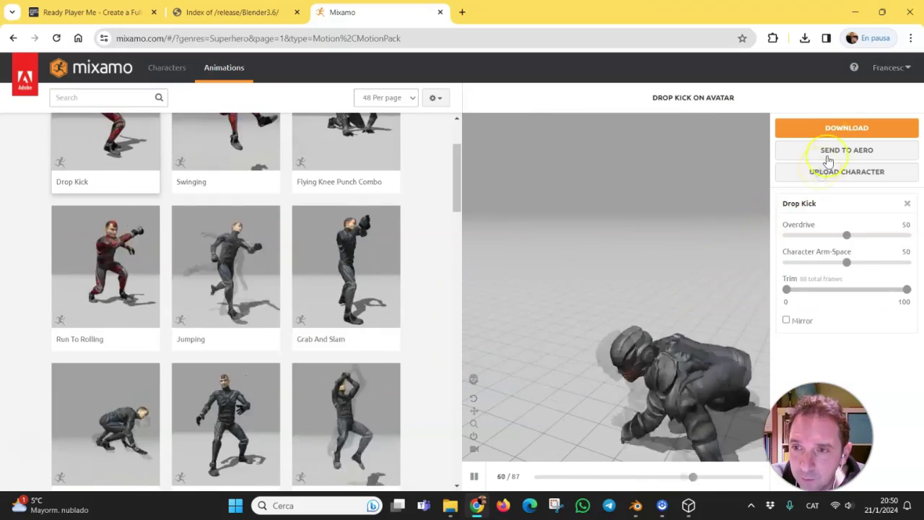
Step: Download the Drop Kick animation as FBX Binary with skin at 30 frames per second, saving it as Drop Kick in the Mixamo folder
{"action": "left_click", "coordinate": [836, 127]}
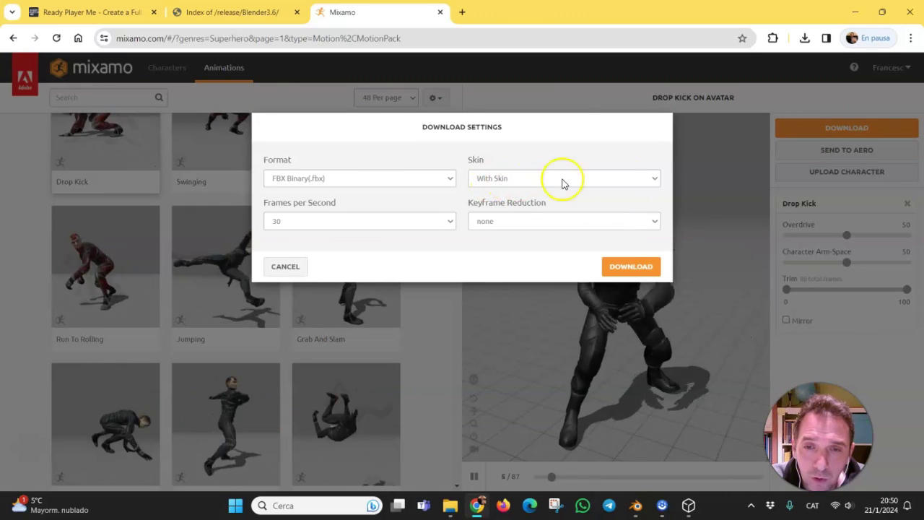
{"action": "left_click", "coordinate": [652, 178]}
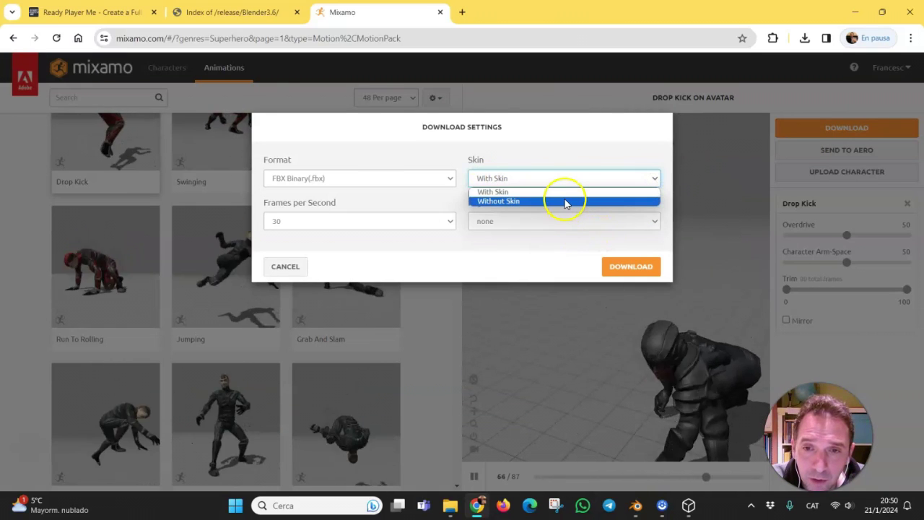
{"action": "left_click", "coordinate": [653, 178]}
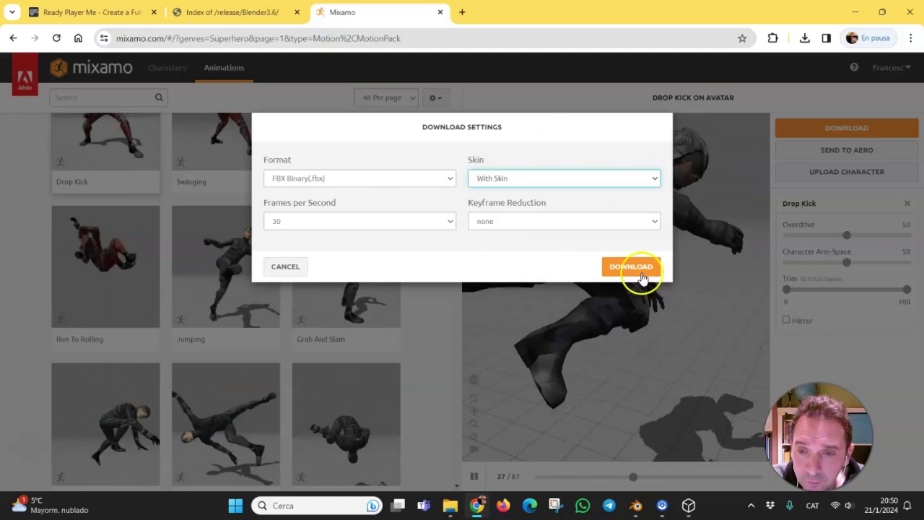
{"action": "left_click", "coordinate": [638, 268]}
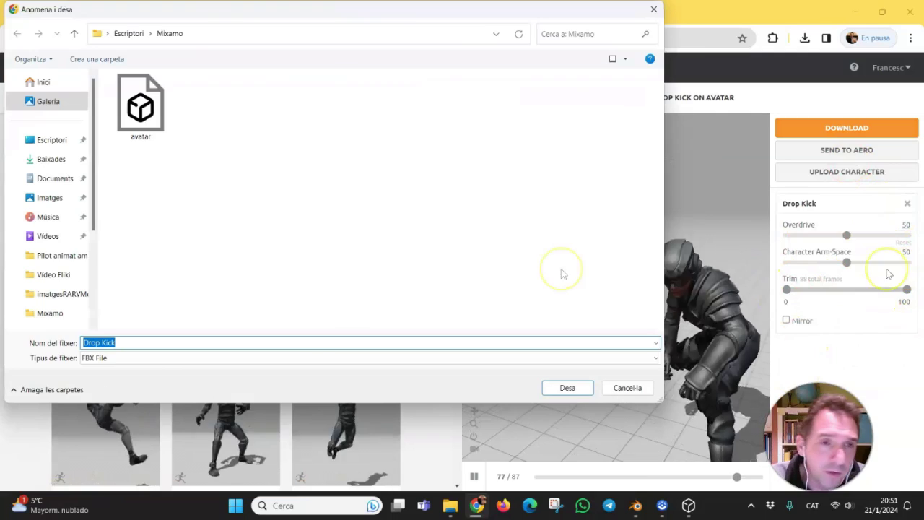
{"action": "left_click", "coordinate": [562, 389]}
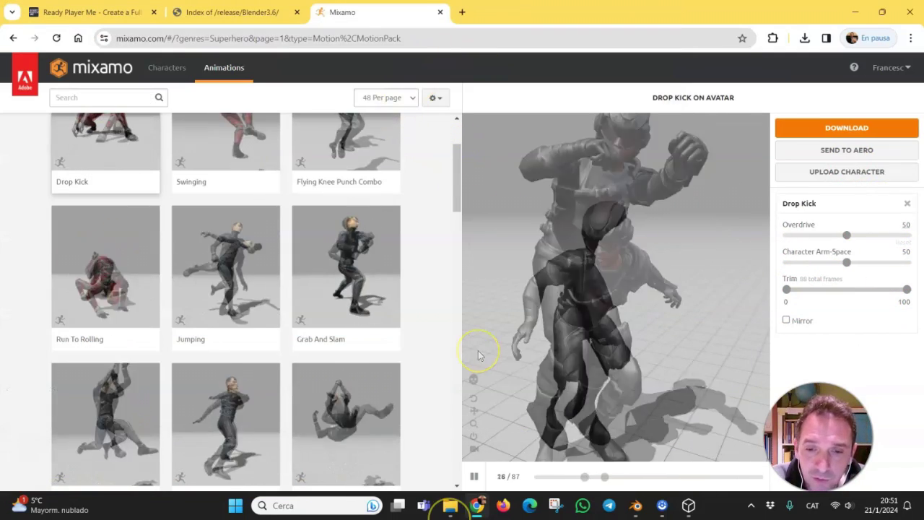
Step: Switch to Blender and move the original avatar along the X axis, away from the scene's origin
{"action": "left_click", "coordinate": [855, 12]}
{"action": "key", "text": "Return"}
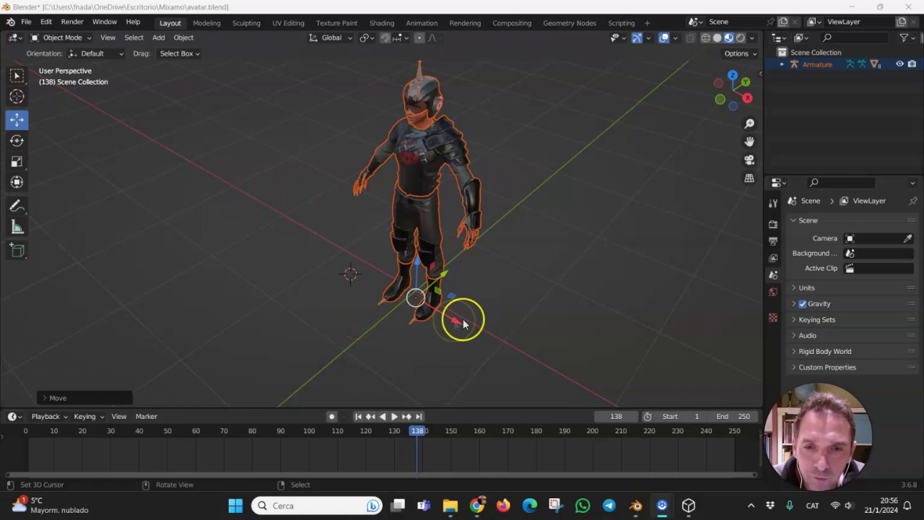
{"action": "left_click_drag", "start_coordinate": [463, 324], "coordinate": [400, 258]}
{"action": "scroll", "coordinate": [497, 184], "scroll_direction": "down", "scroll_amount": 2}
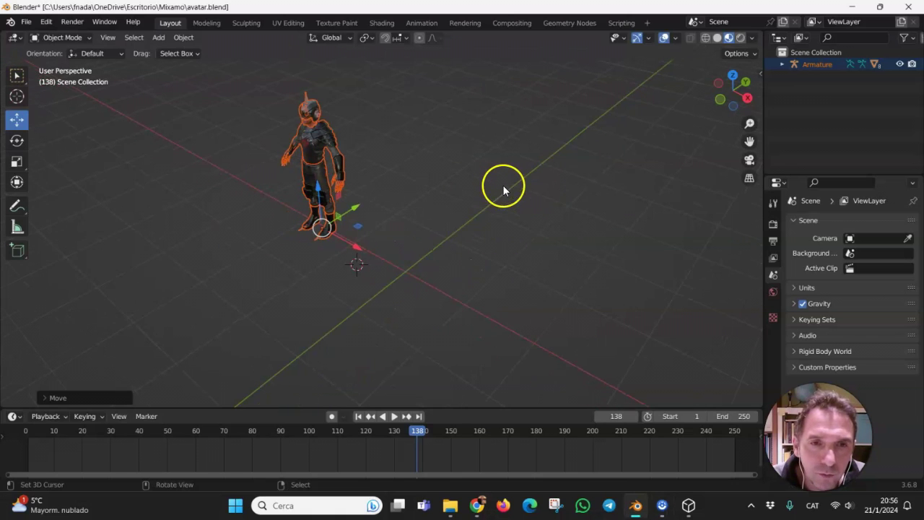
Step: Import Drop Kick.fbx from the Mixamo folder into the scene with the default FBX options
{"action": "left_click", "coordinate": [26, 22]}
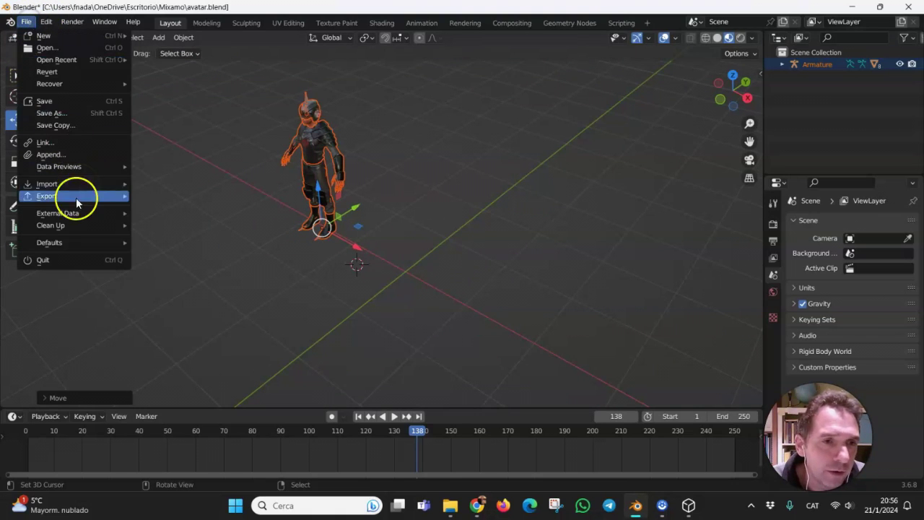
{"action": "key", "text": "Escape"}
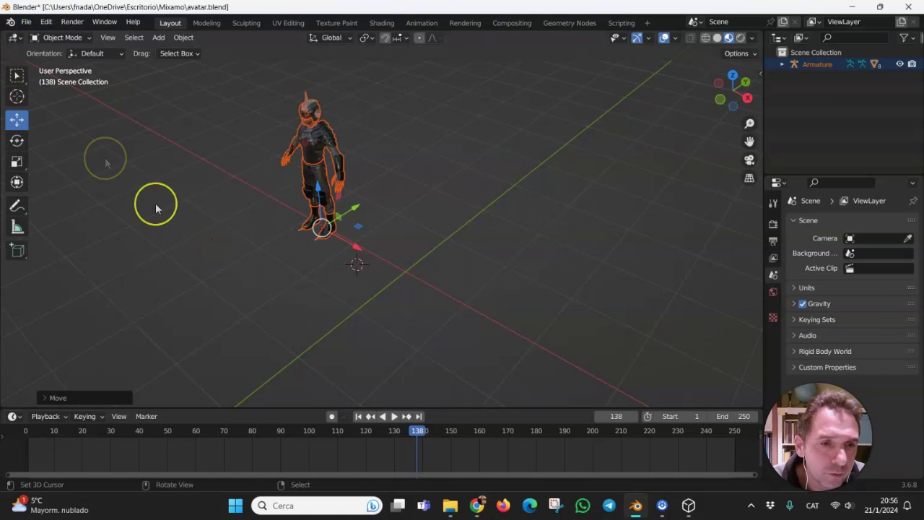
{"action": "left_click", "coordinate": [24, 22]}
{"action": "mouse_move", "coordinate": [75, 183]}
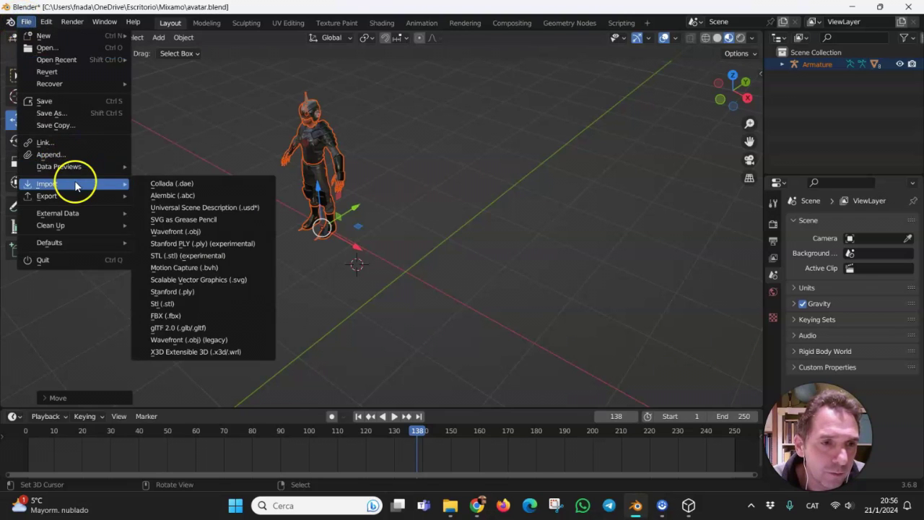
{"action": "left_click", "coordinate": [189, 317]}
{"action": "left_click", "coordinate": [312, 135]}
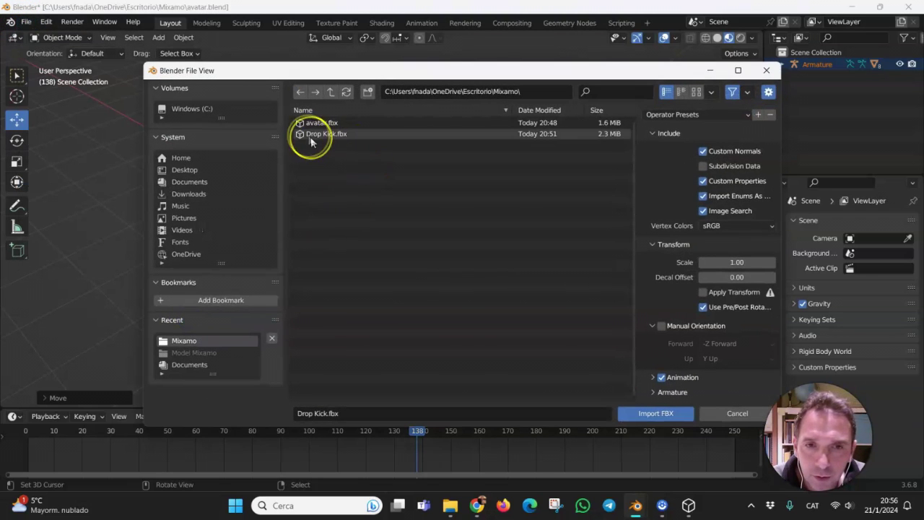
{"action": "double_click", "coordinate": [321, 134]}
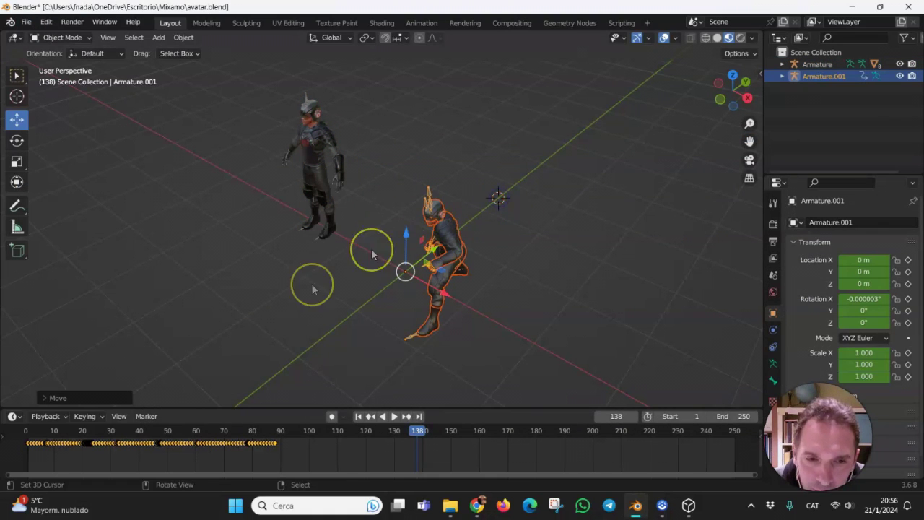
Step: Play the imported Drop Kick animation from frame 1 past its last keyframe and stop the playback
{"action": "left_click", "coordinate": [394, 417]}
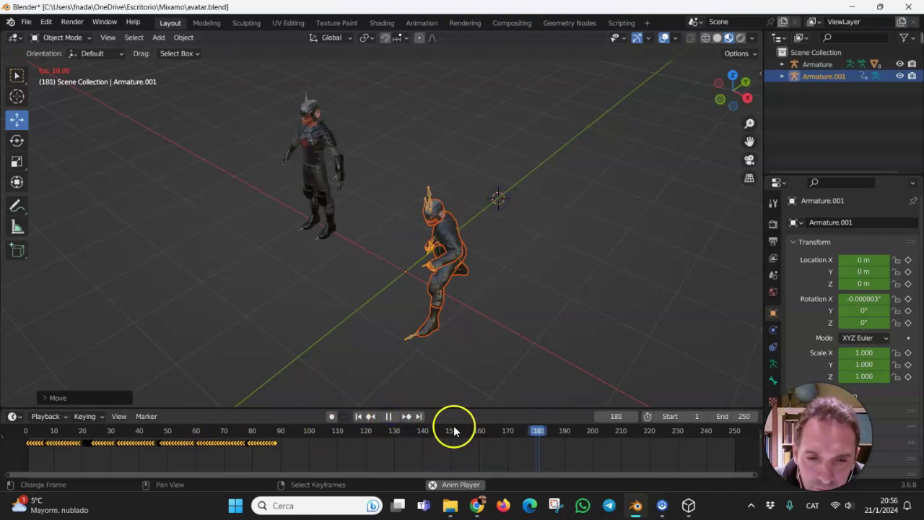
{"action": "left_click", "coordinate": [389, 417]}
{"action": "left_click", "coordinate": [359, 417]}
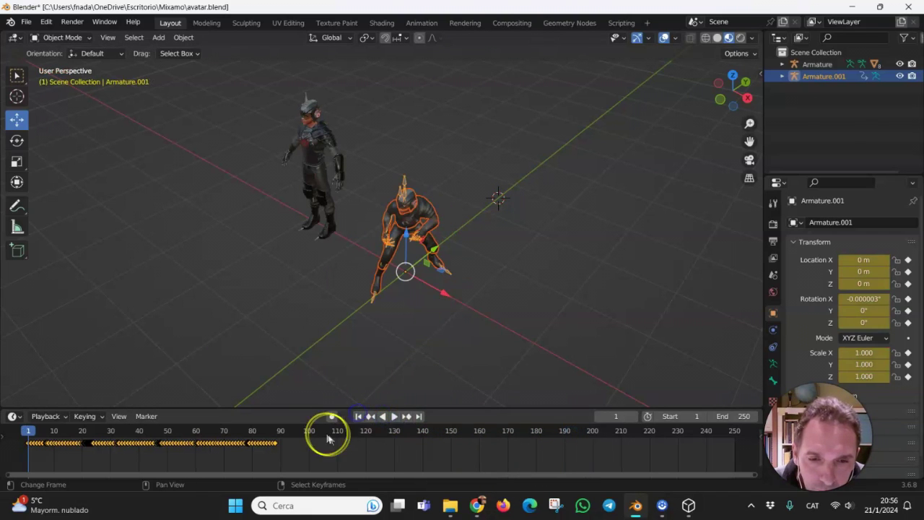
{"action": "left_click", "coordinate": [393, 417]}
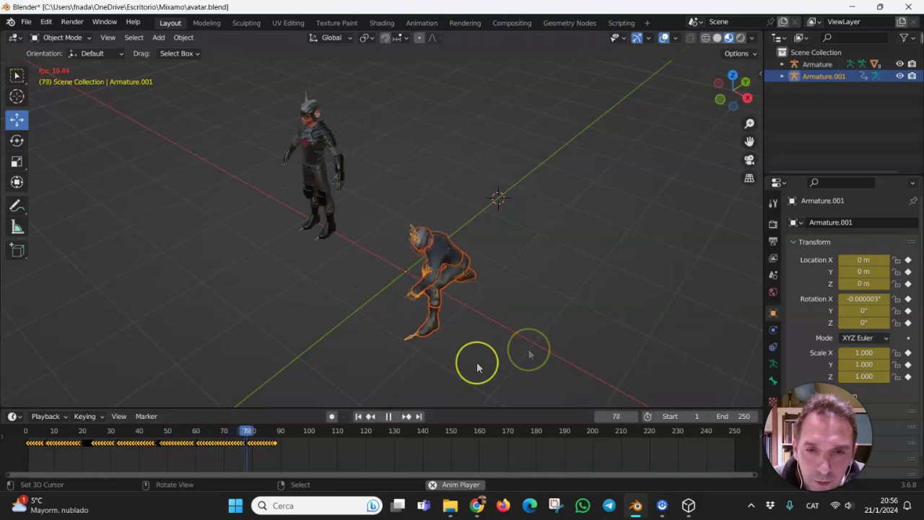
{"action": "left_click", "coordinate": [389, 417]}
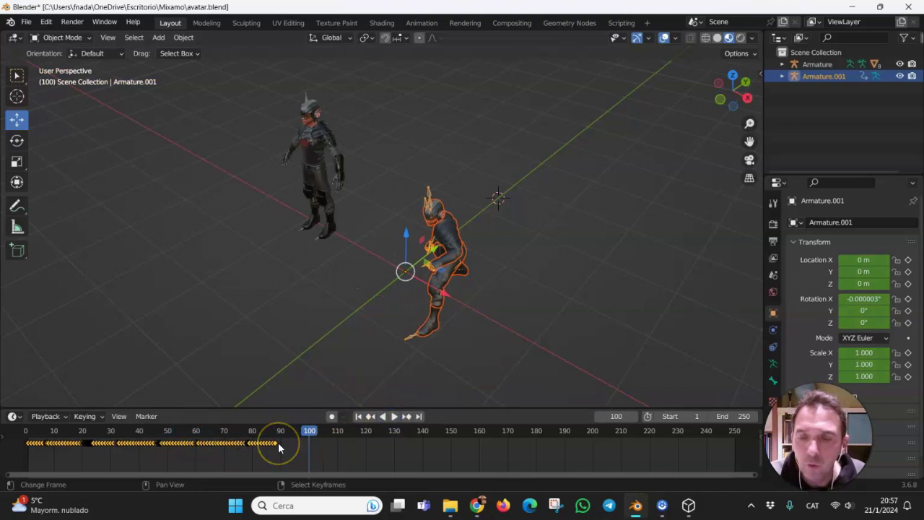